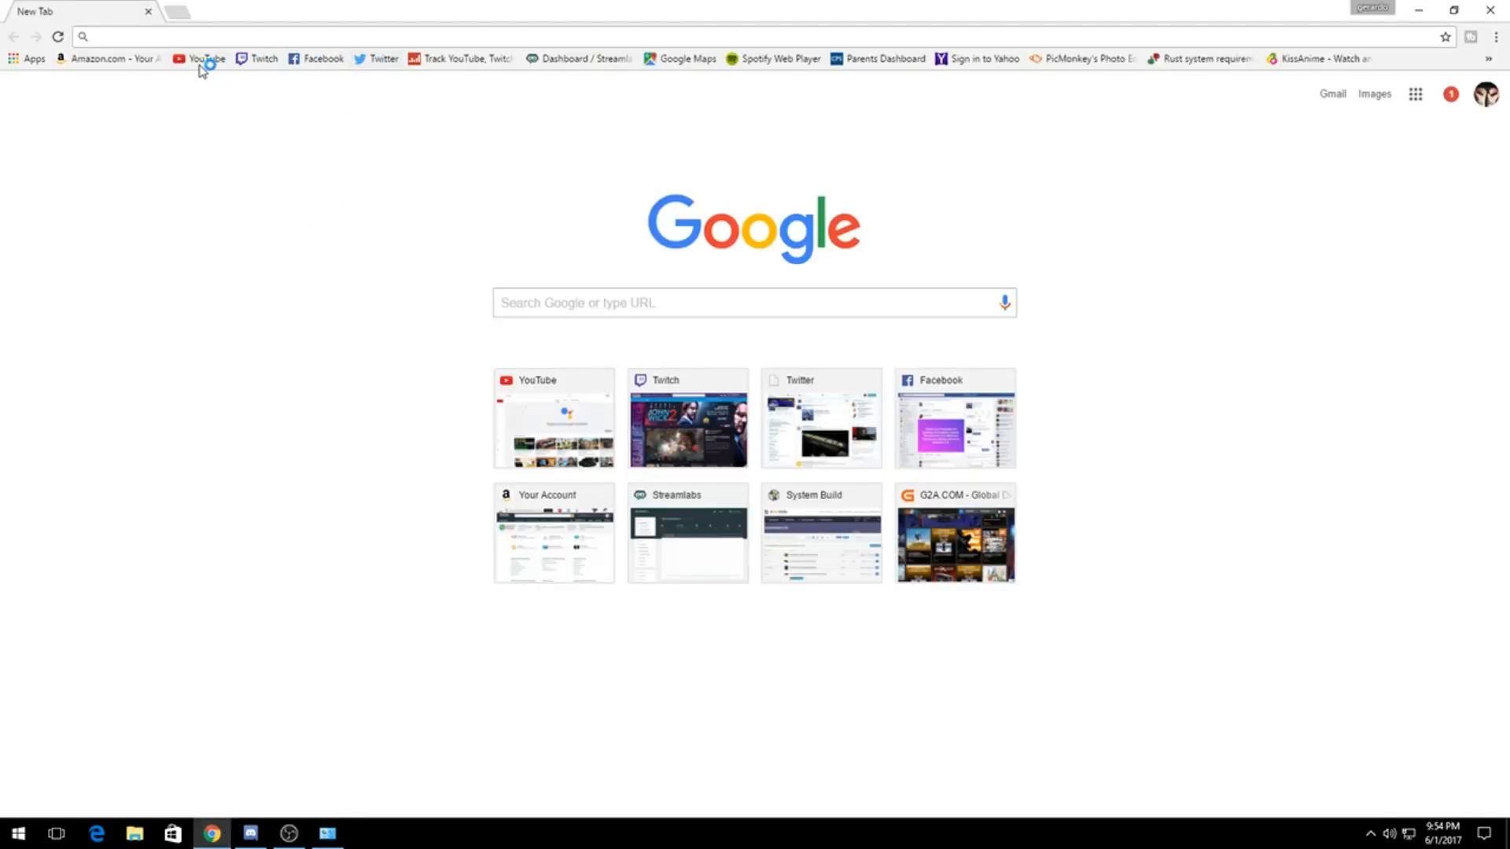
Step: Search Google for "obs s"
type("obs")
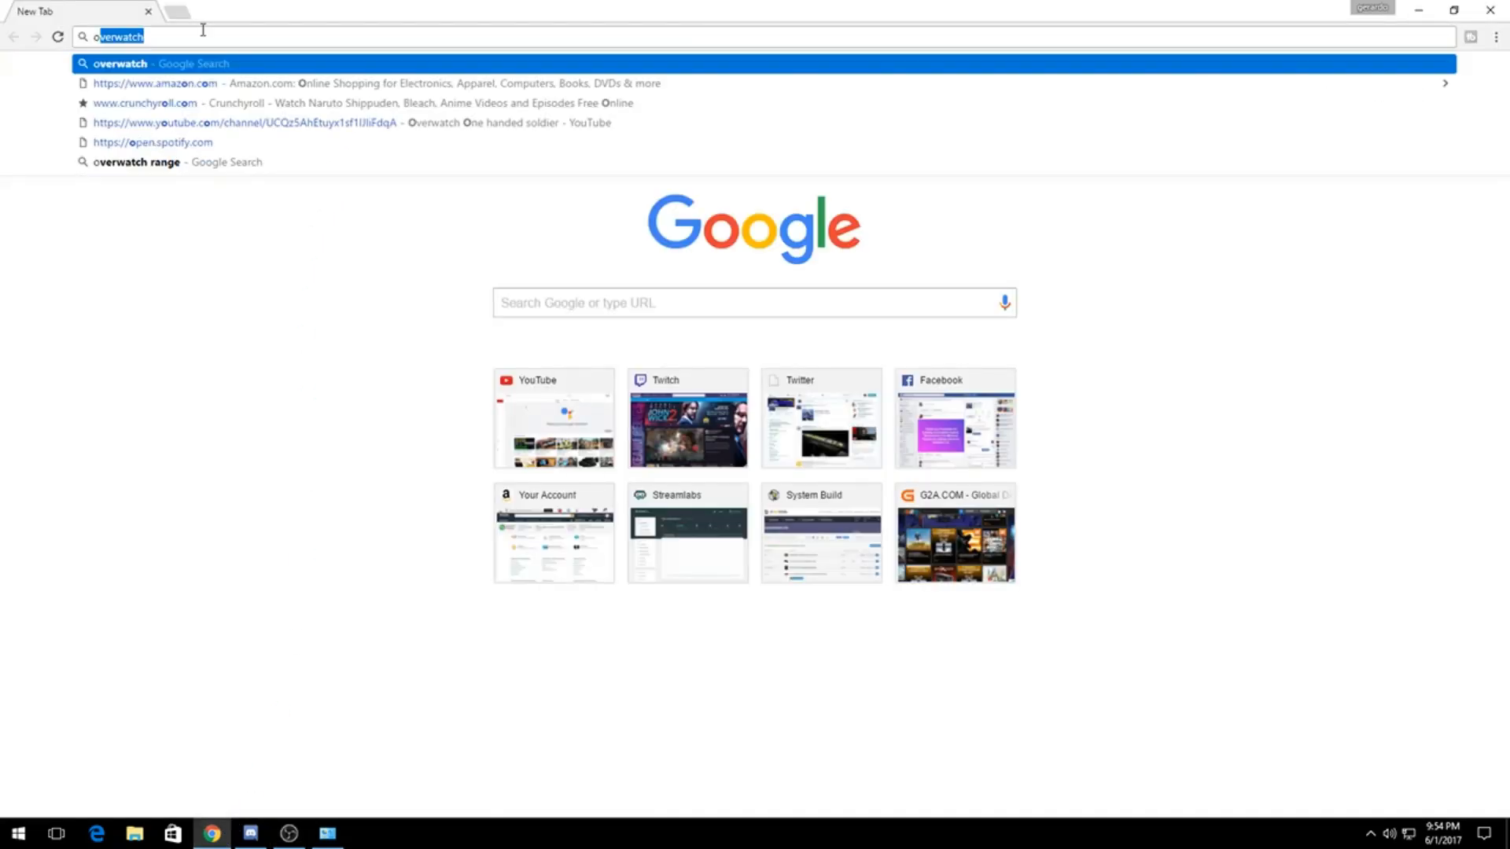
type(" stud")
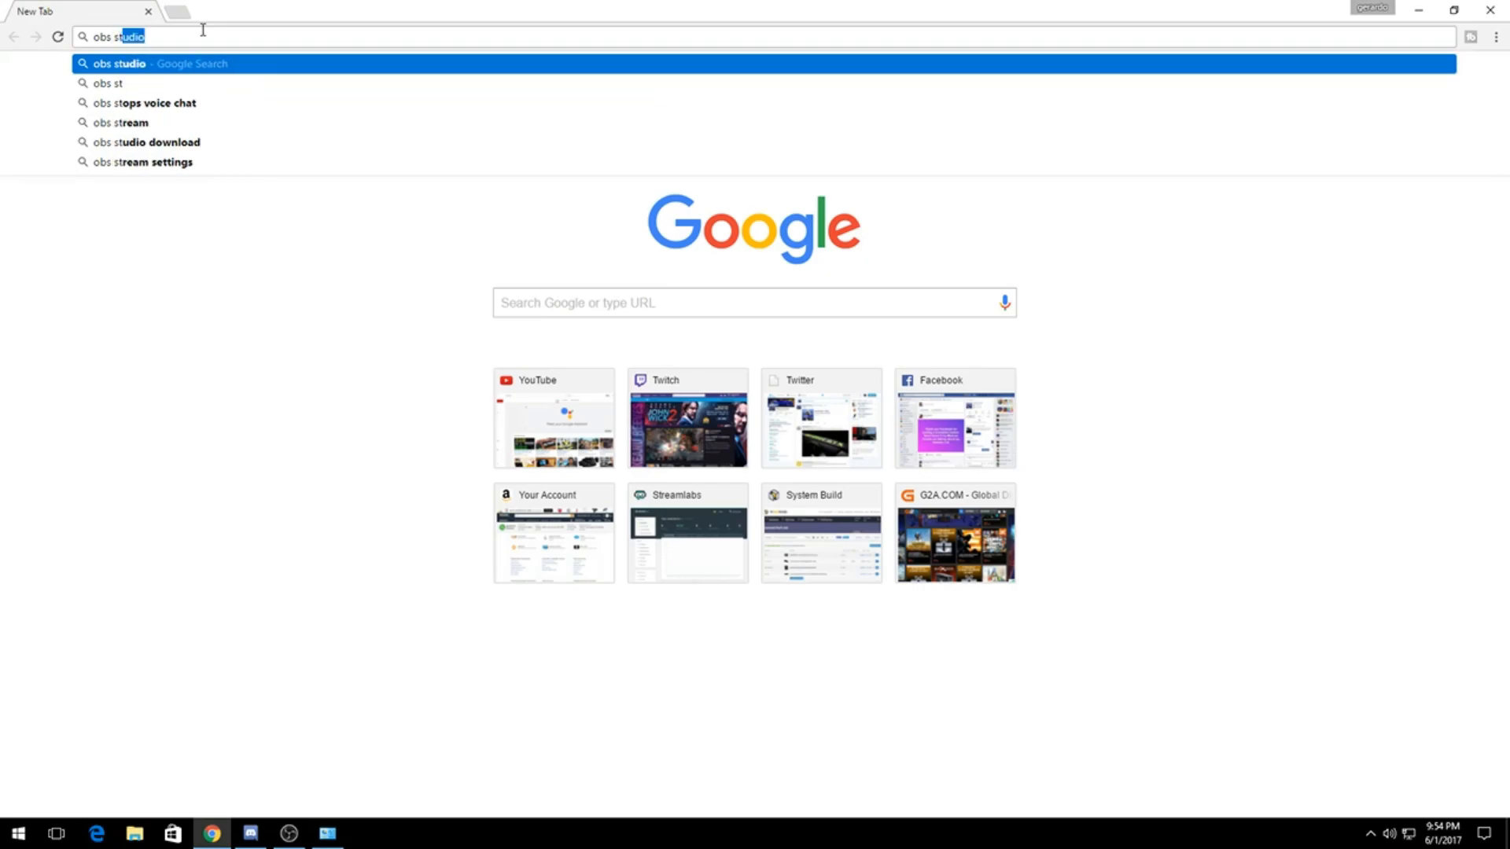
key("BackSpace")
key("BackSpace")
key("BackSpace")
key("BackSpace")
key("Return")
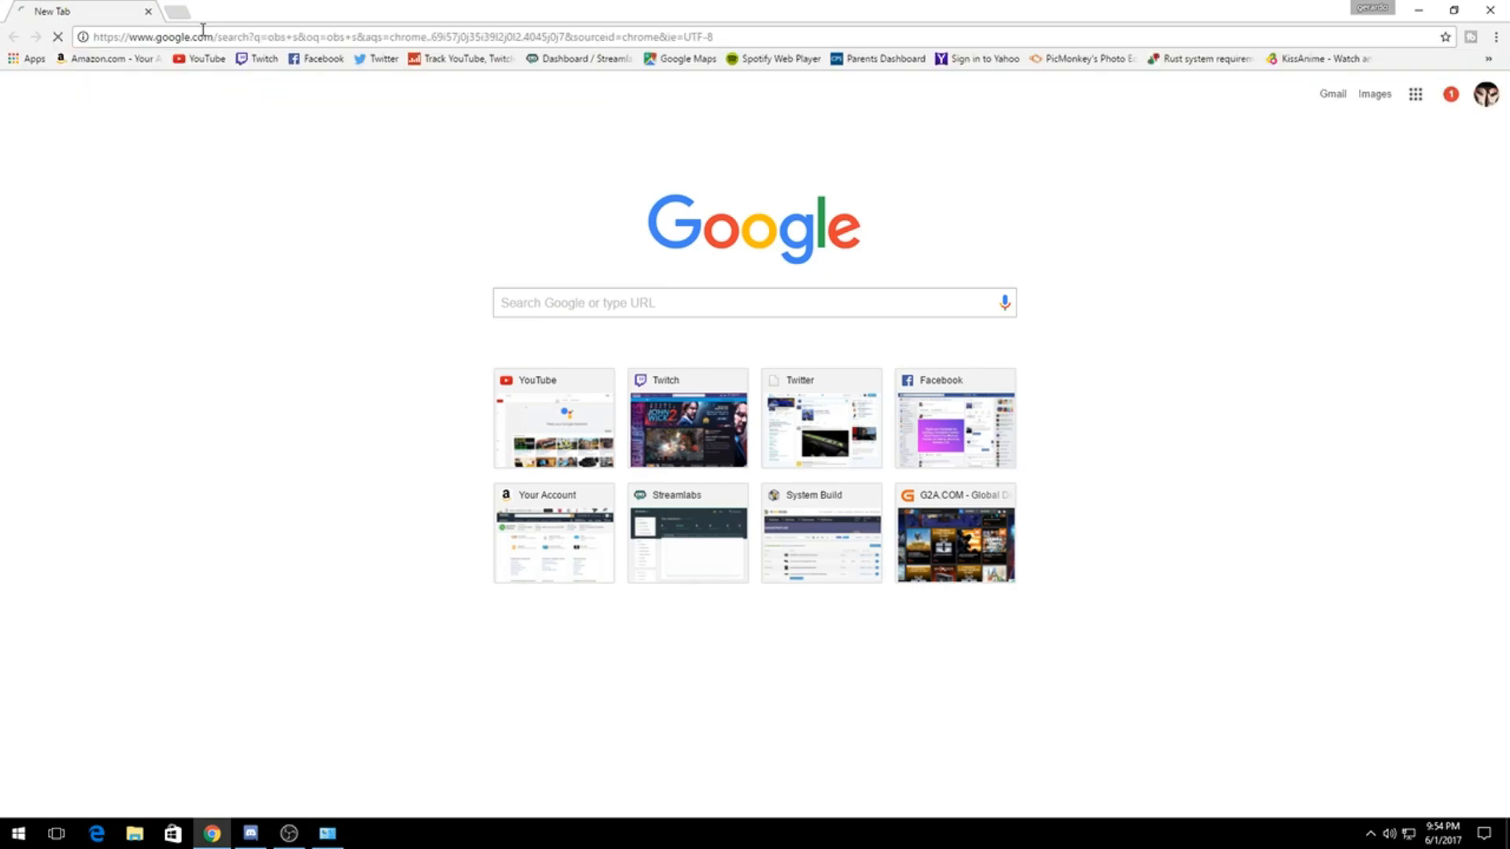
Step: Open the Open Broadcaster Software home page from the search results and look over its download and features sections
left_click(179, 217)
key("alt+Left")
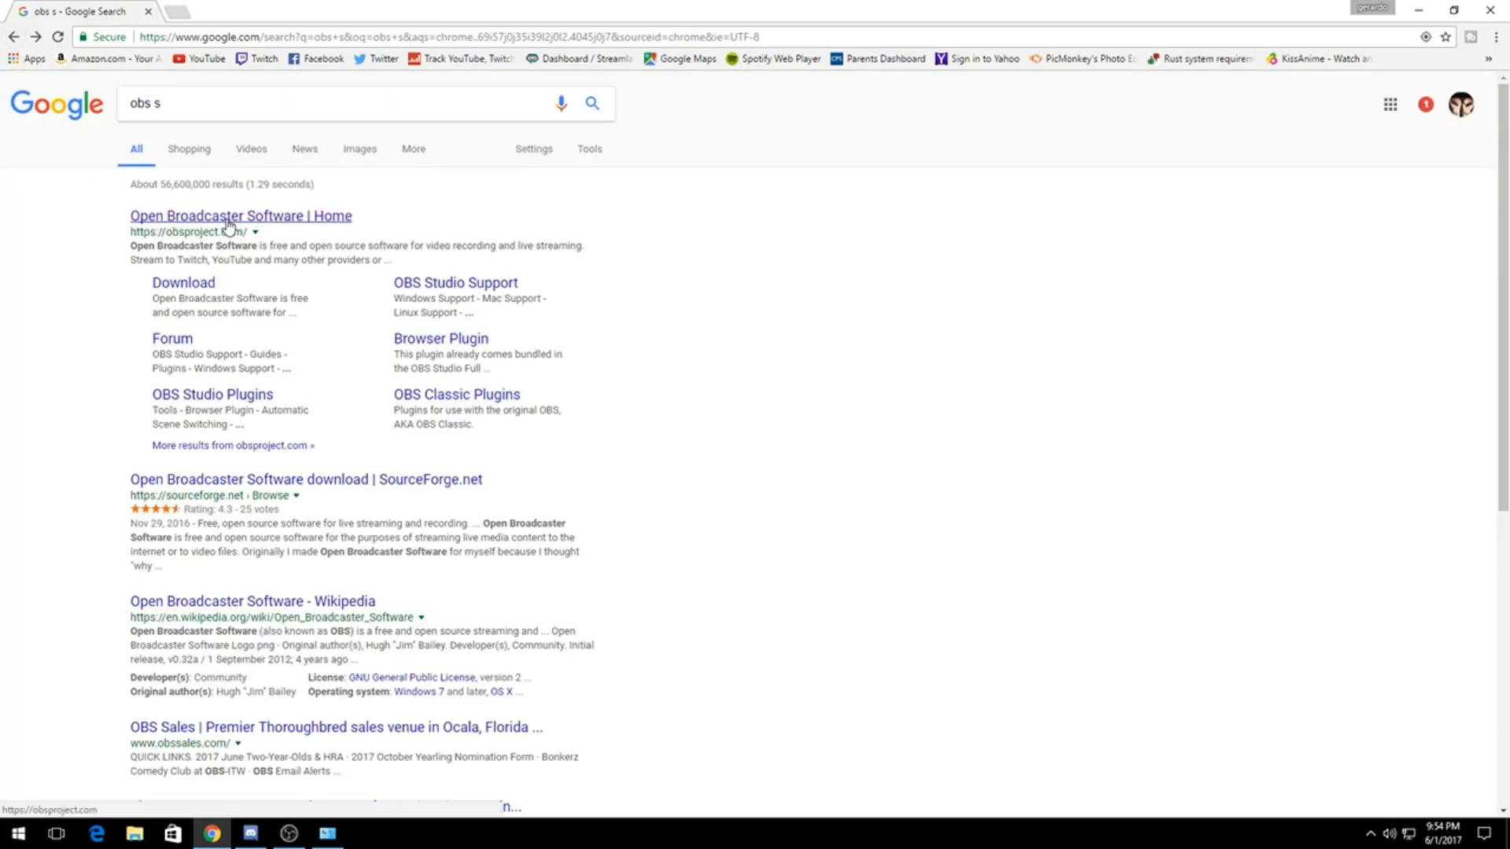
left_click(225, 220)
scroll(605, 594, "down", 2)
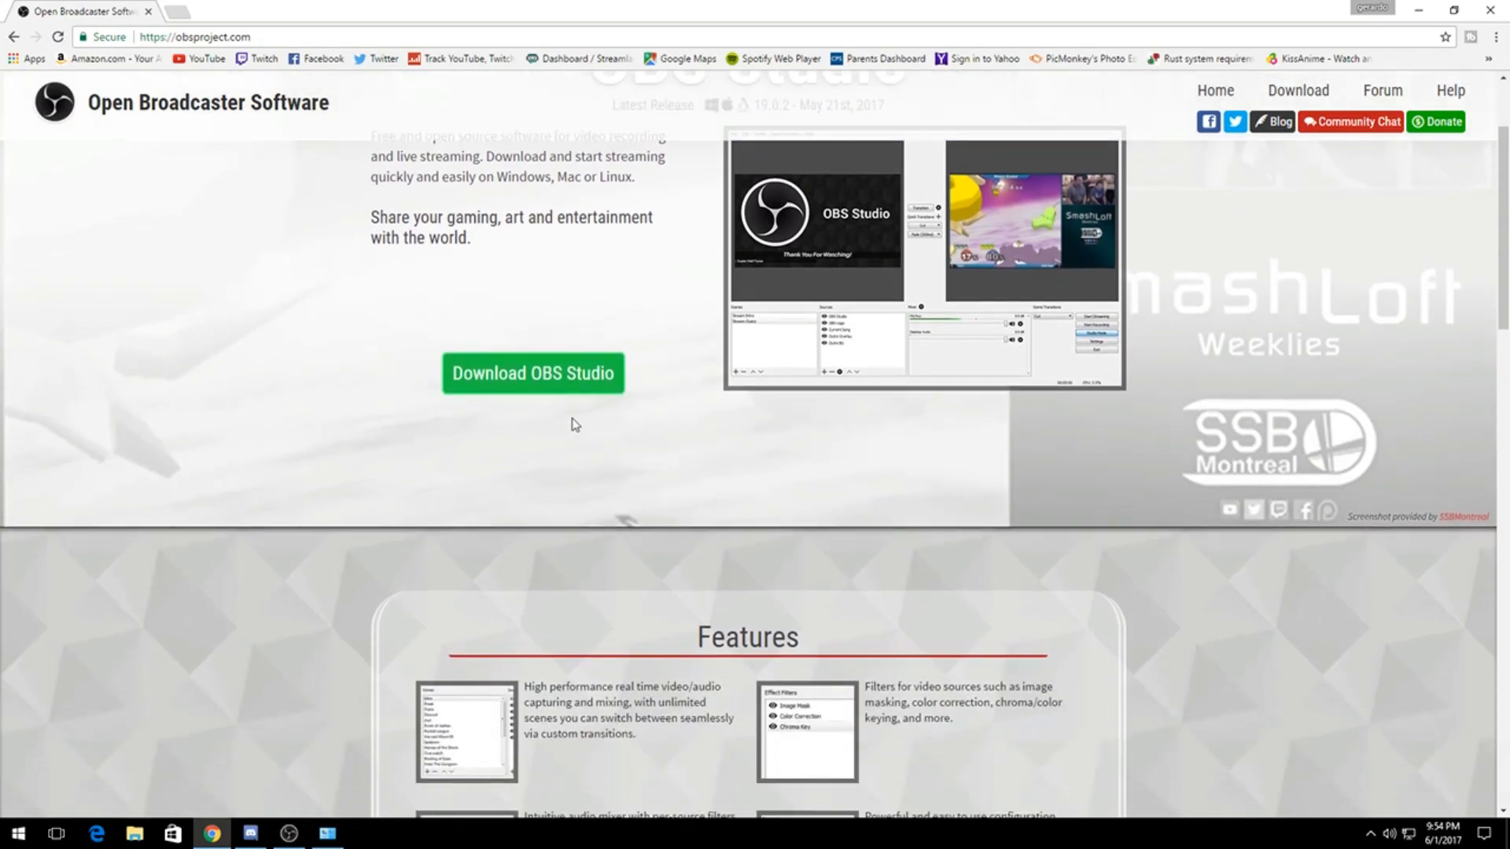
scroll(640, 393, "up", 2)
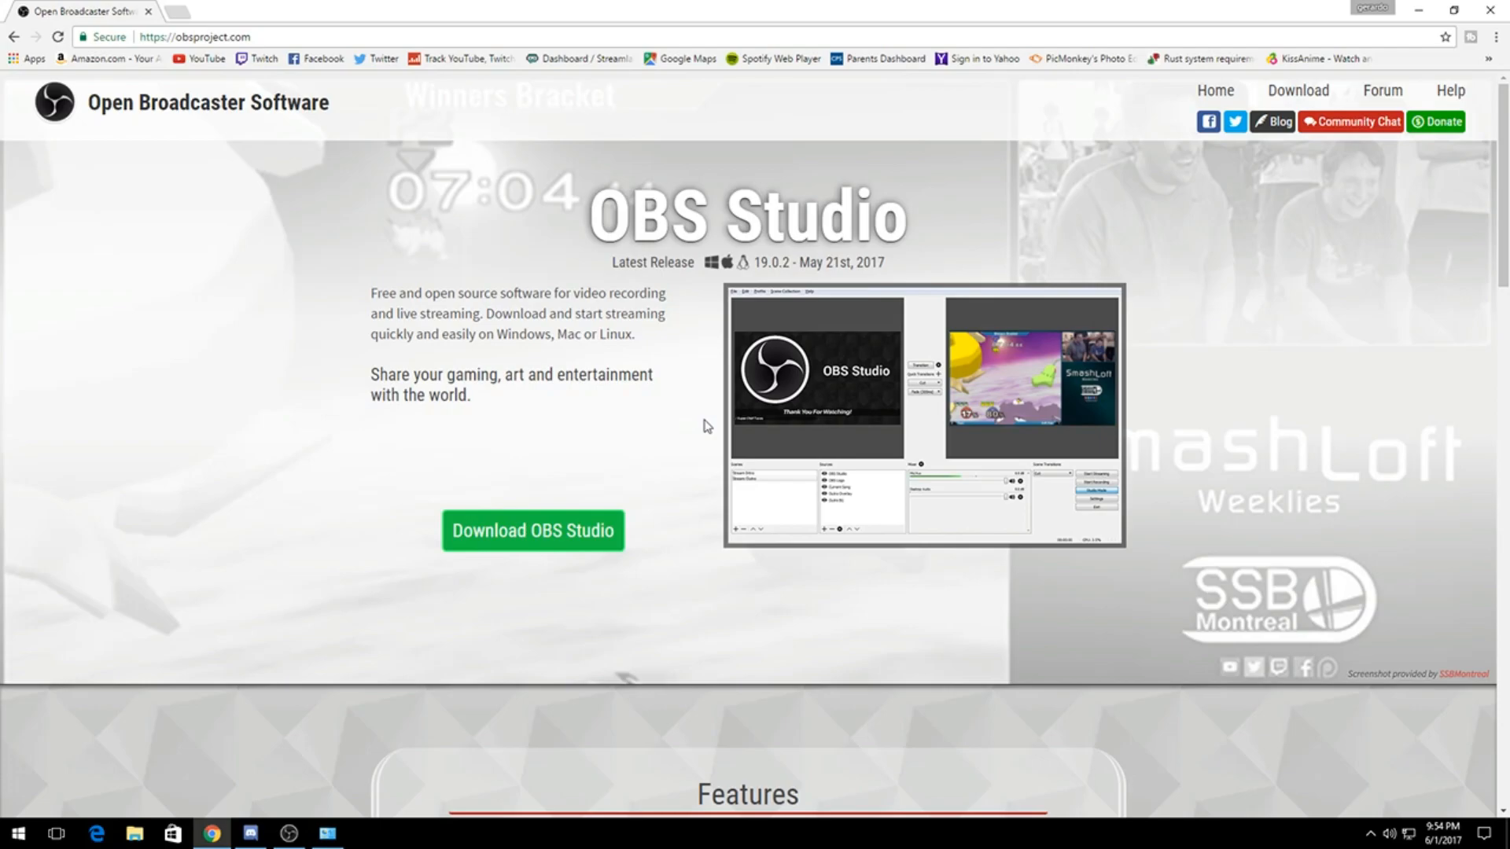
scroll(705, 425, "down", 15)
scroll(688, 454, "up", 6)
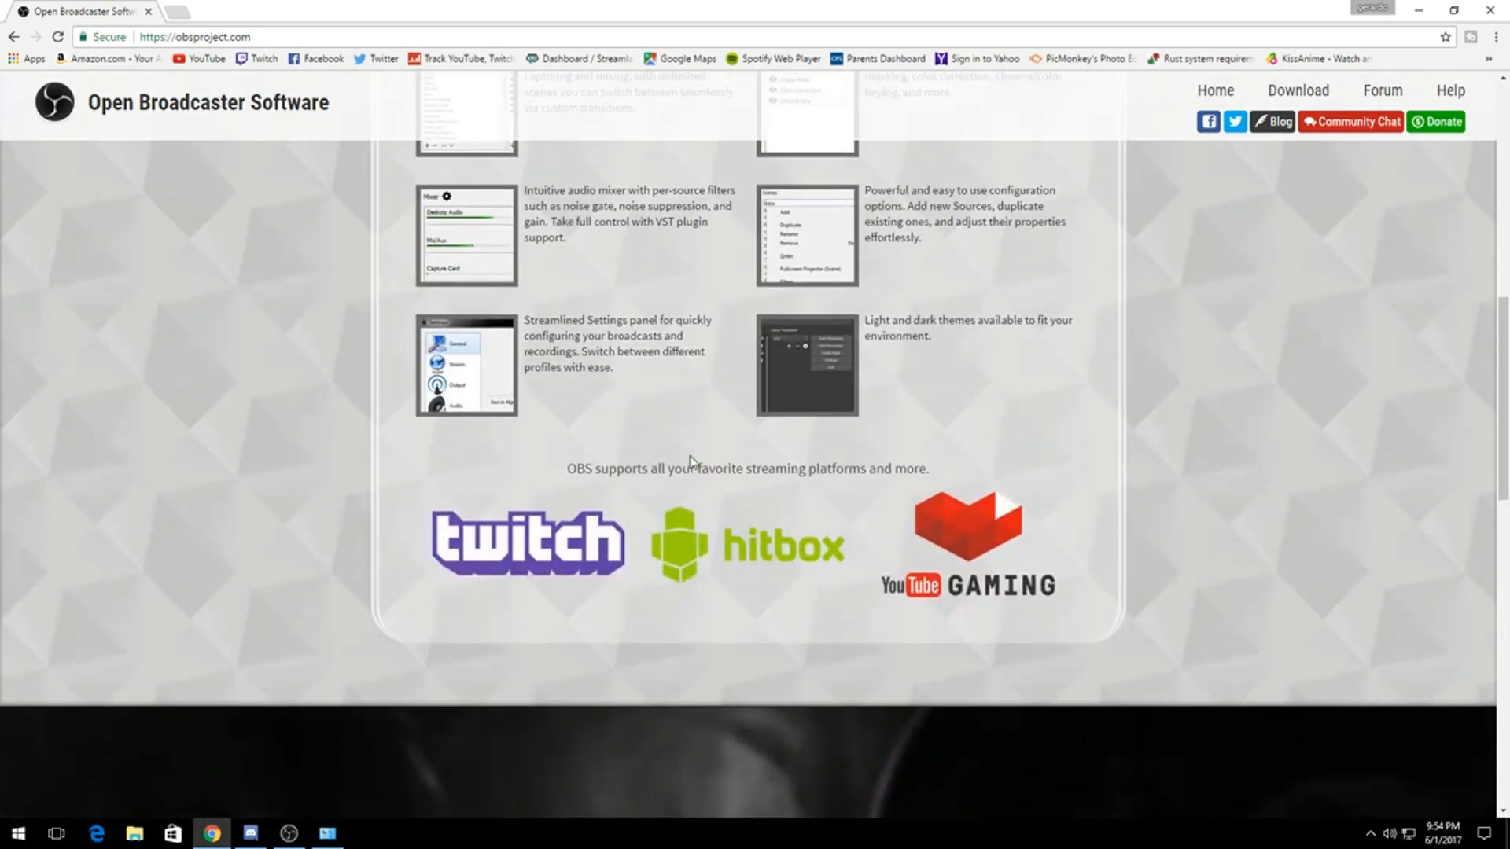
scroll(689, 454, "up", 9)
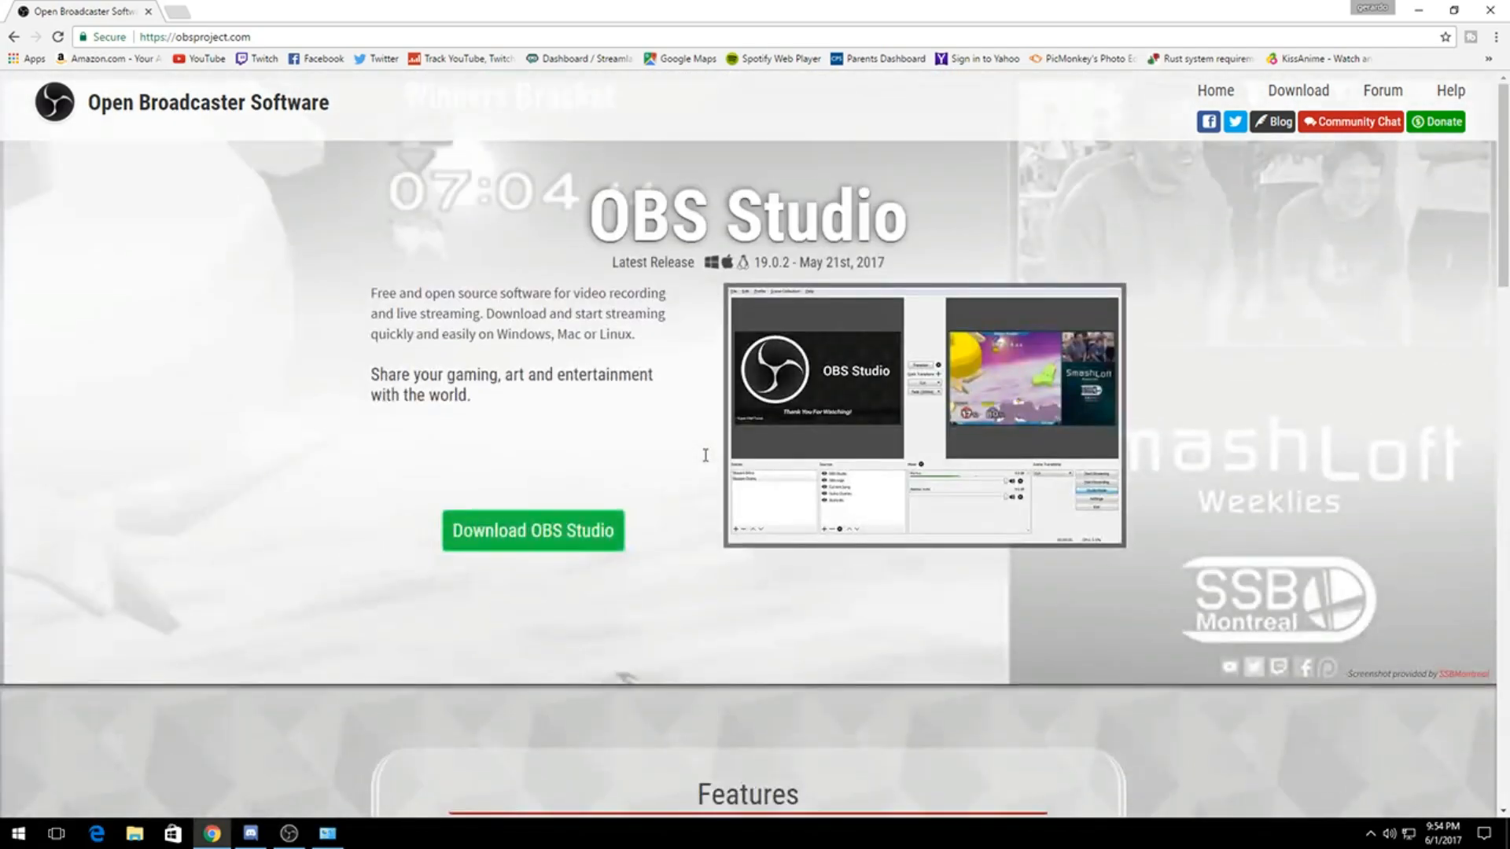
Step: Close the browser and switch to the running OBS window, with the Recording scene selected
left_click(1488, 8)
mouse_move(737, 195)
left_mouse_down()
mouse_move(303, 157)
mouse_move(272, 129)
left_mouse_up()
left_click_drag(310, 40, 224, 183)
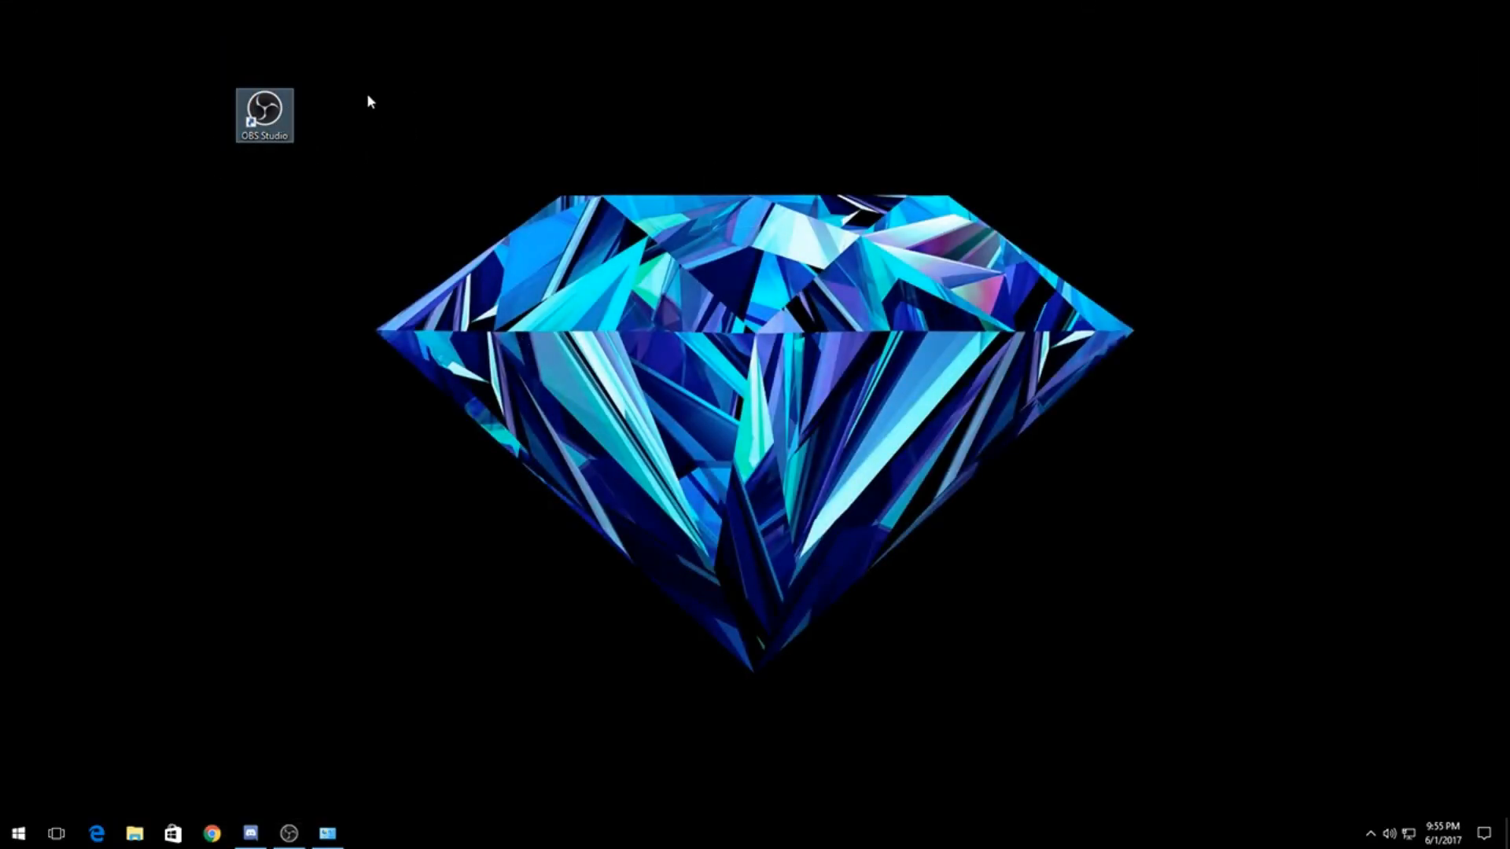
left_click(619, 159)
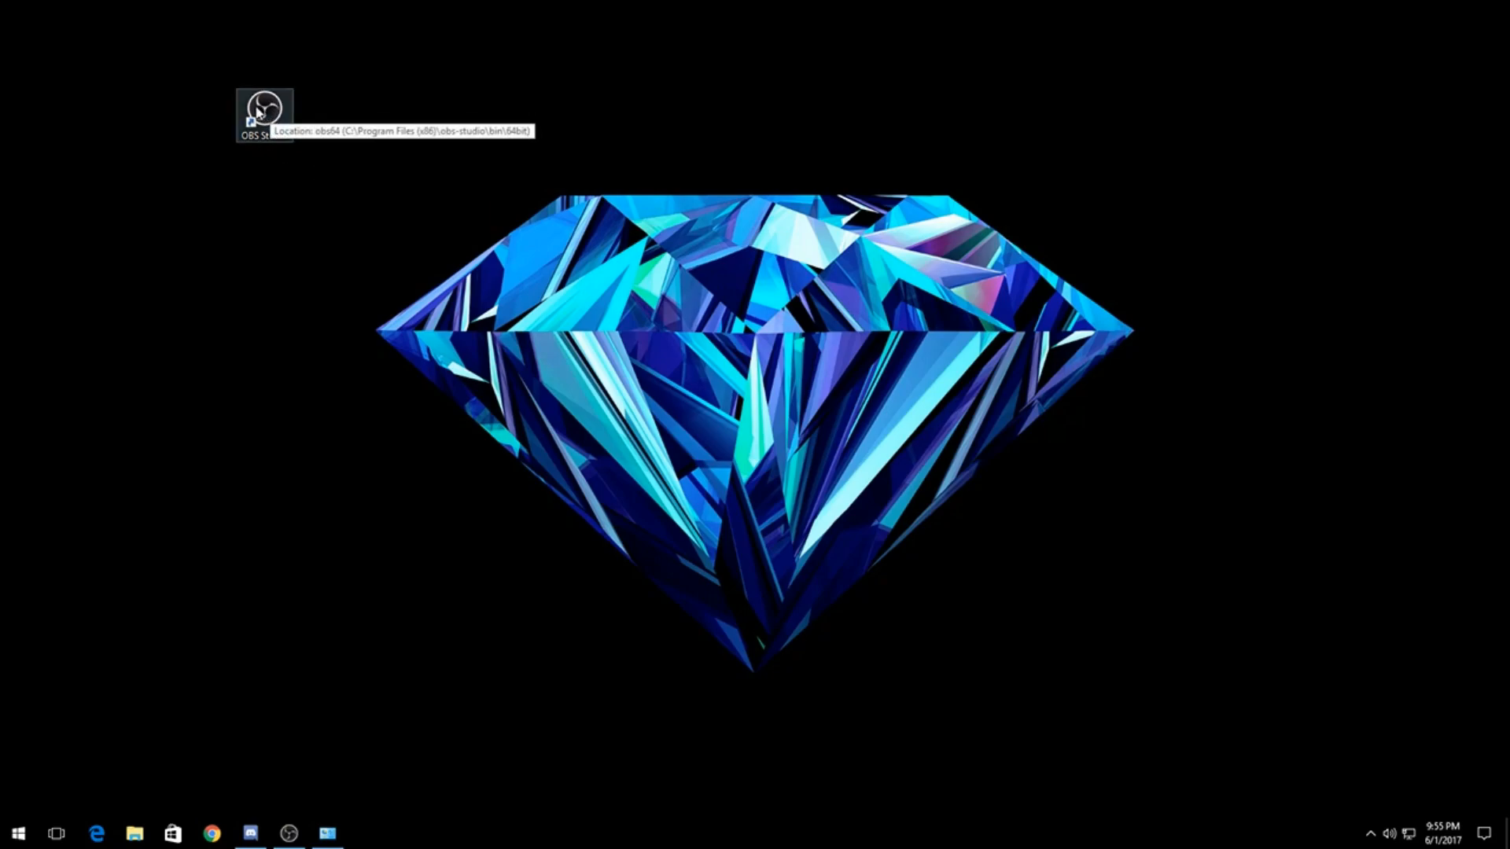
left_click(288, 833)
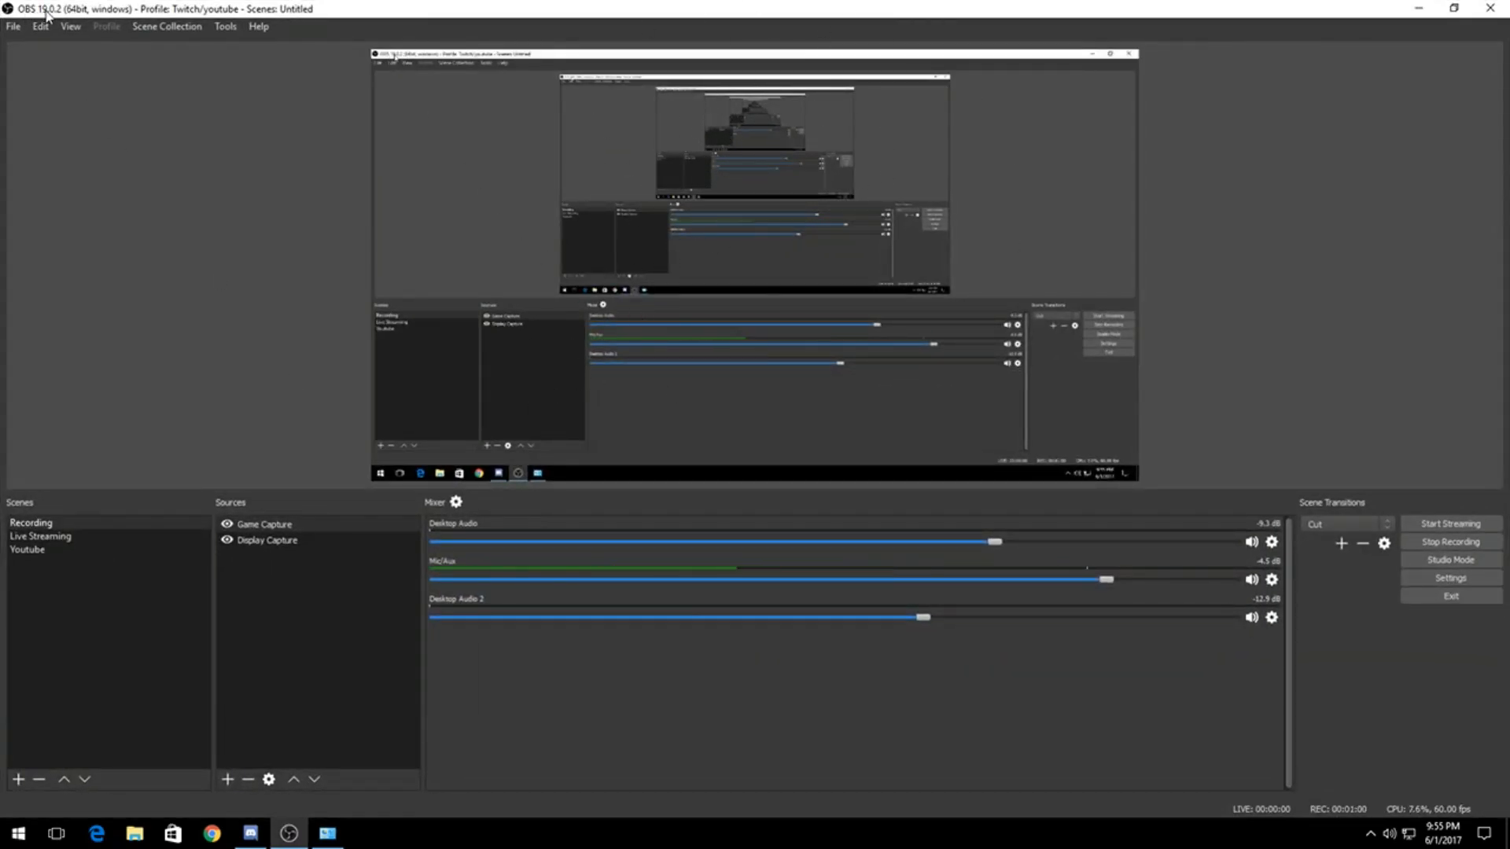
left_click(34, 537)
left_click(30, 524)
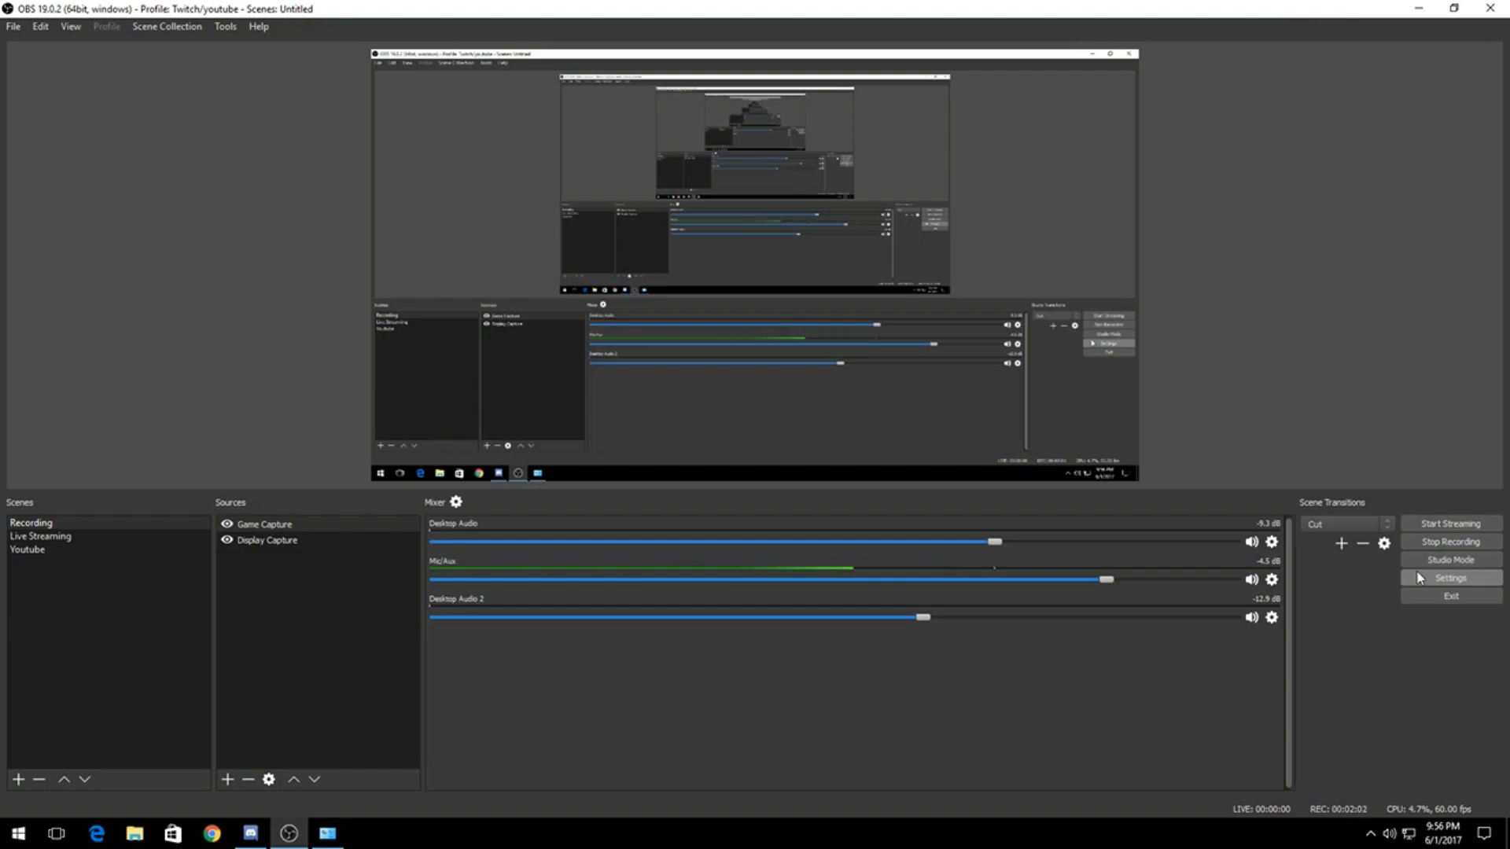
Step: Open the stream settings and choose Twitch as the streaming service
left_click(1460, 586)
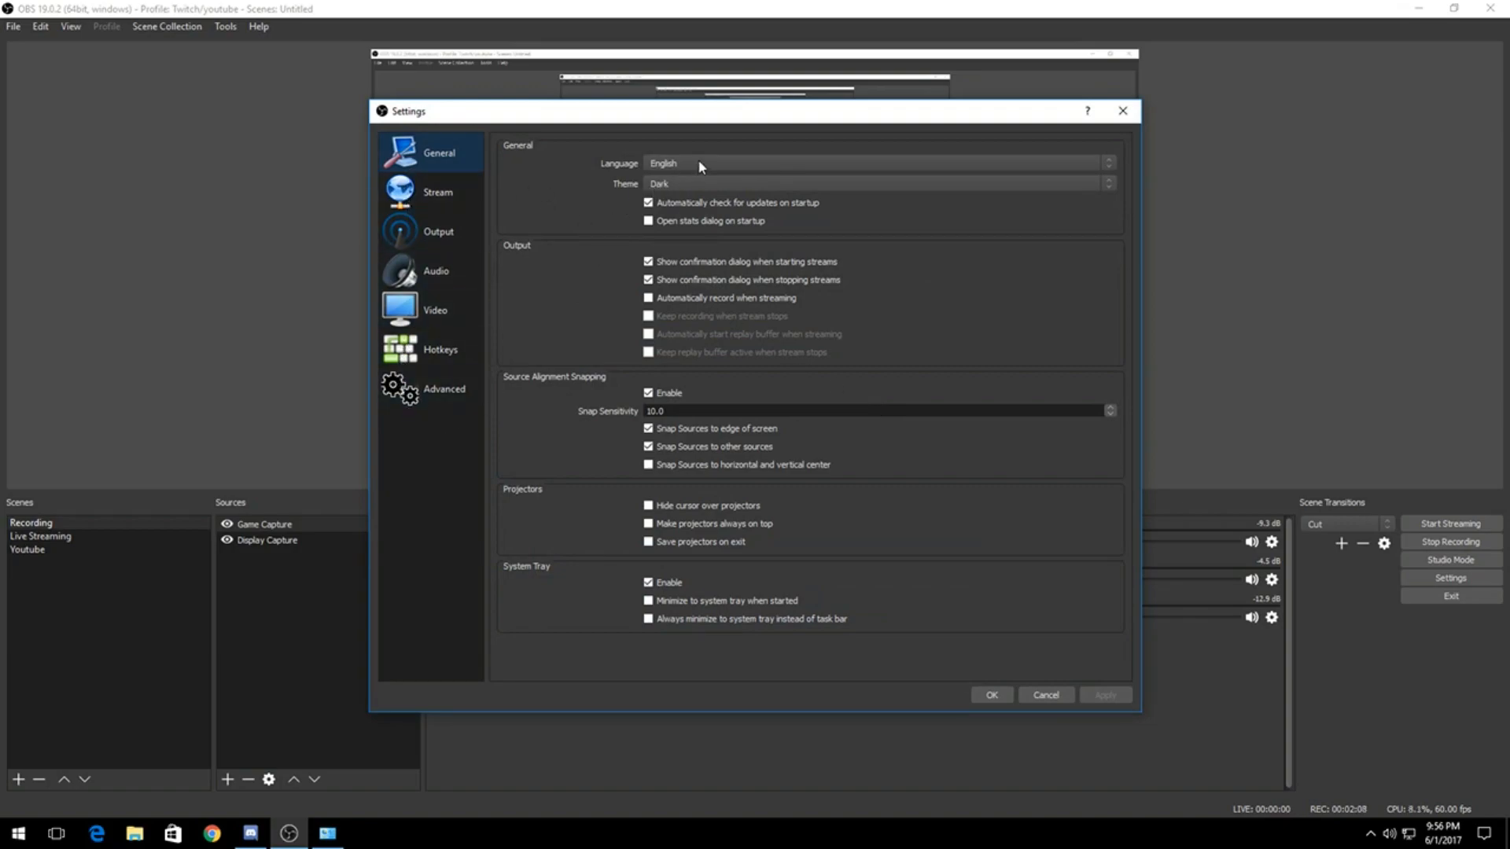
left_click(448, 197)
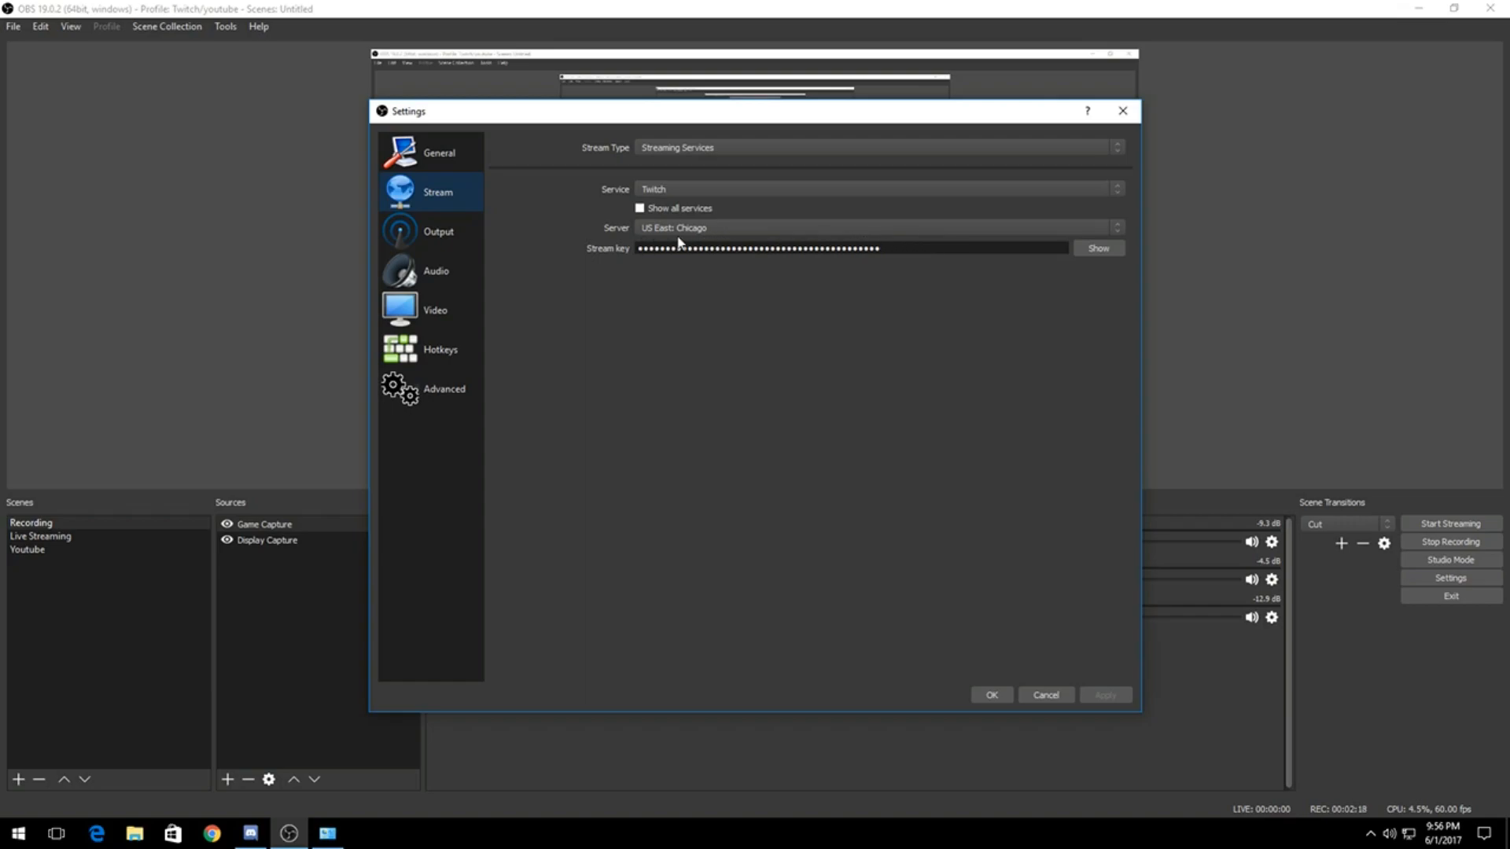
left_click(691, 192)
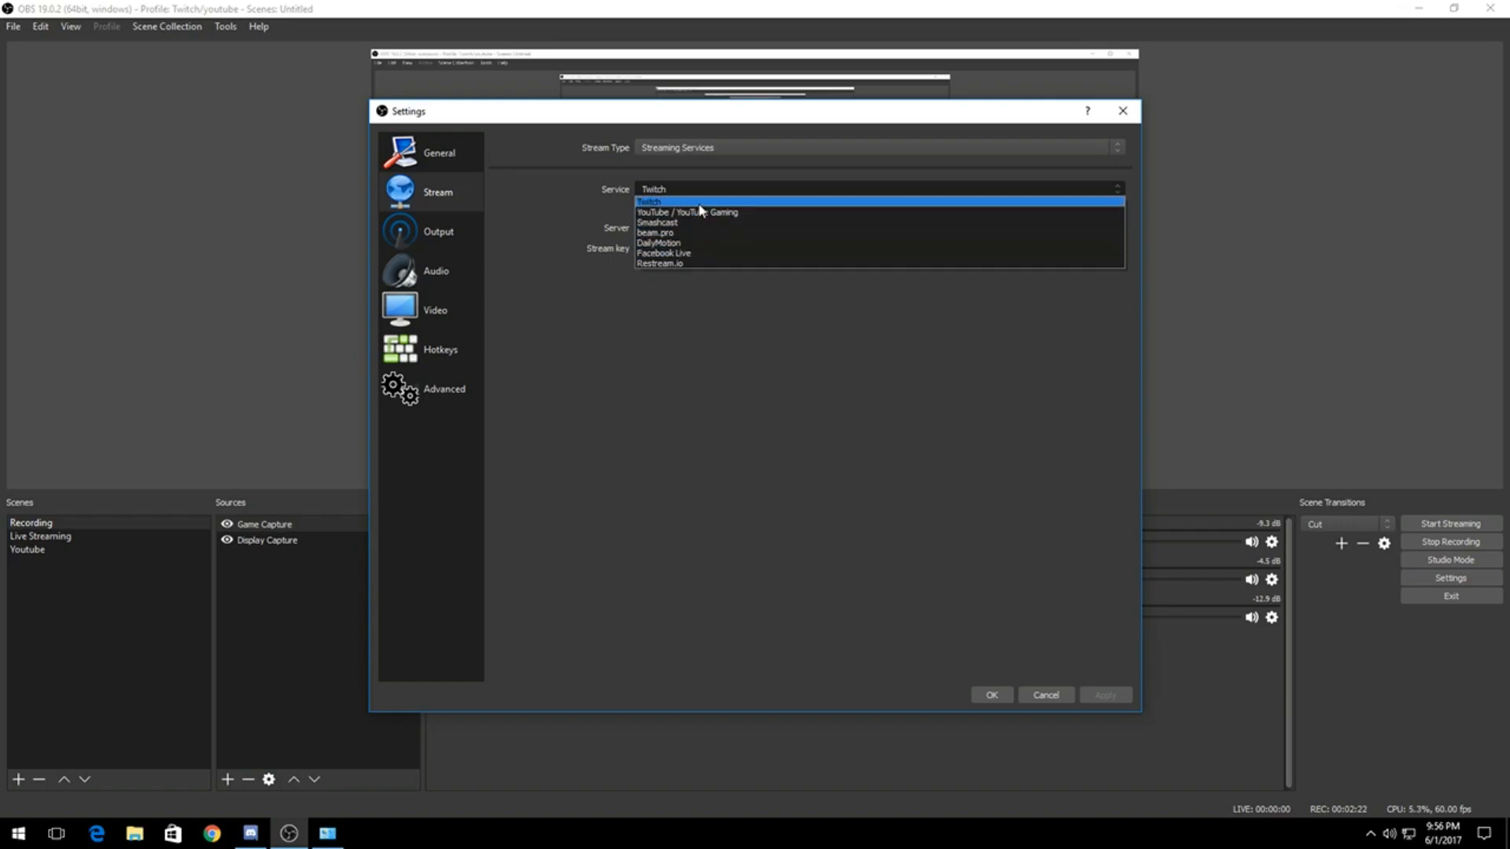
left_click(702, 201)
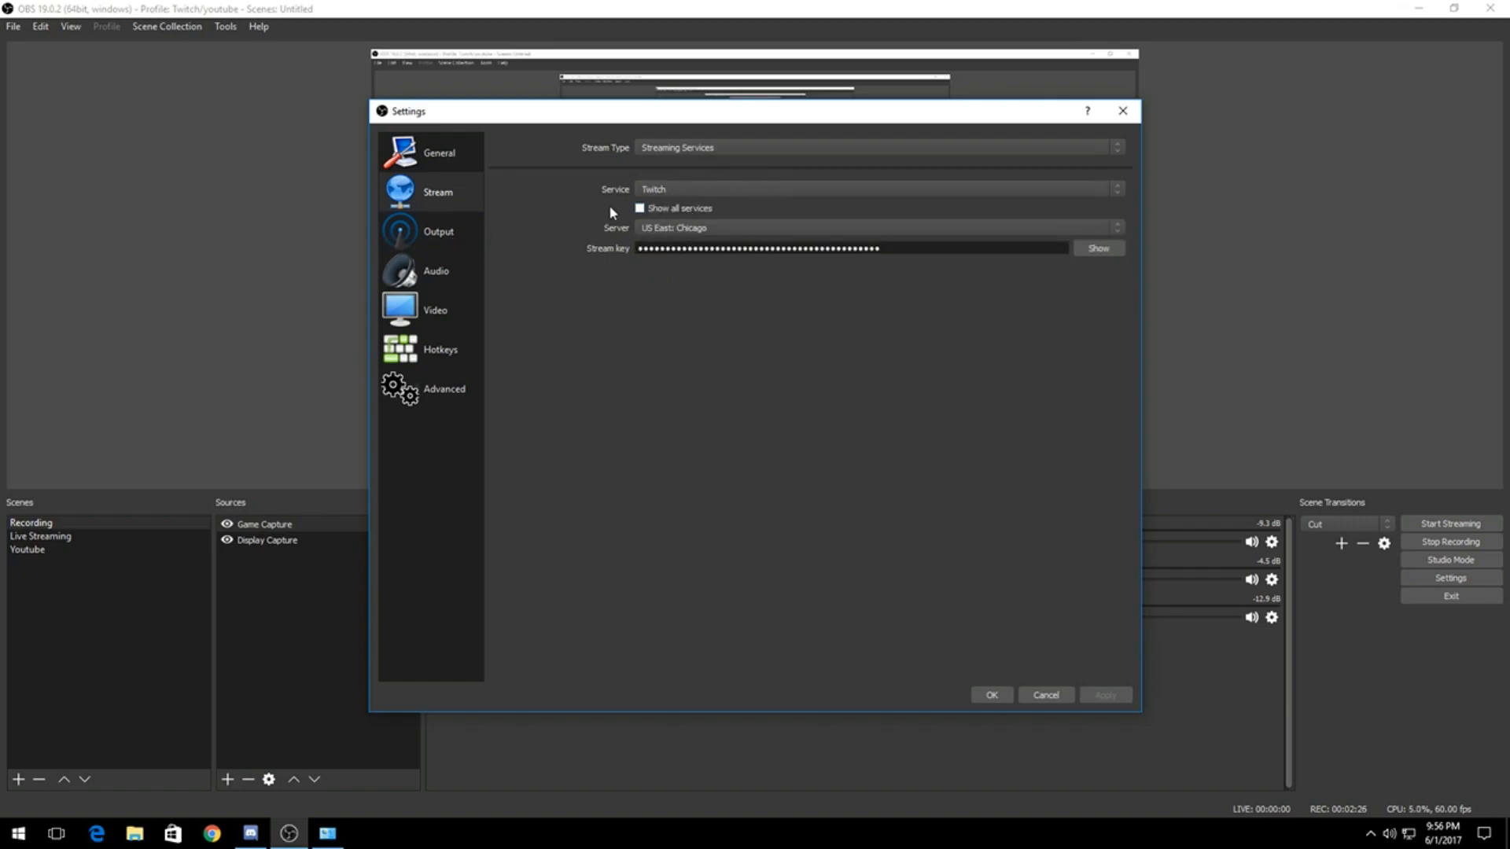
Step: Configure the streaming output with the Twitch preset, the Speed quality preset and Pre-Pass Mode Disabled
left_click(467, 231)
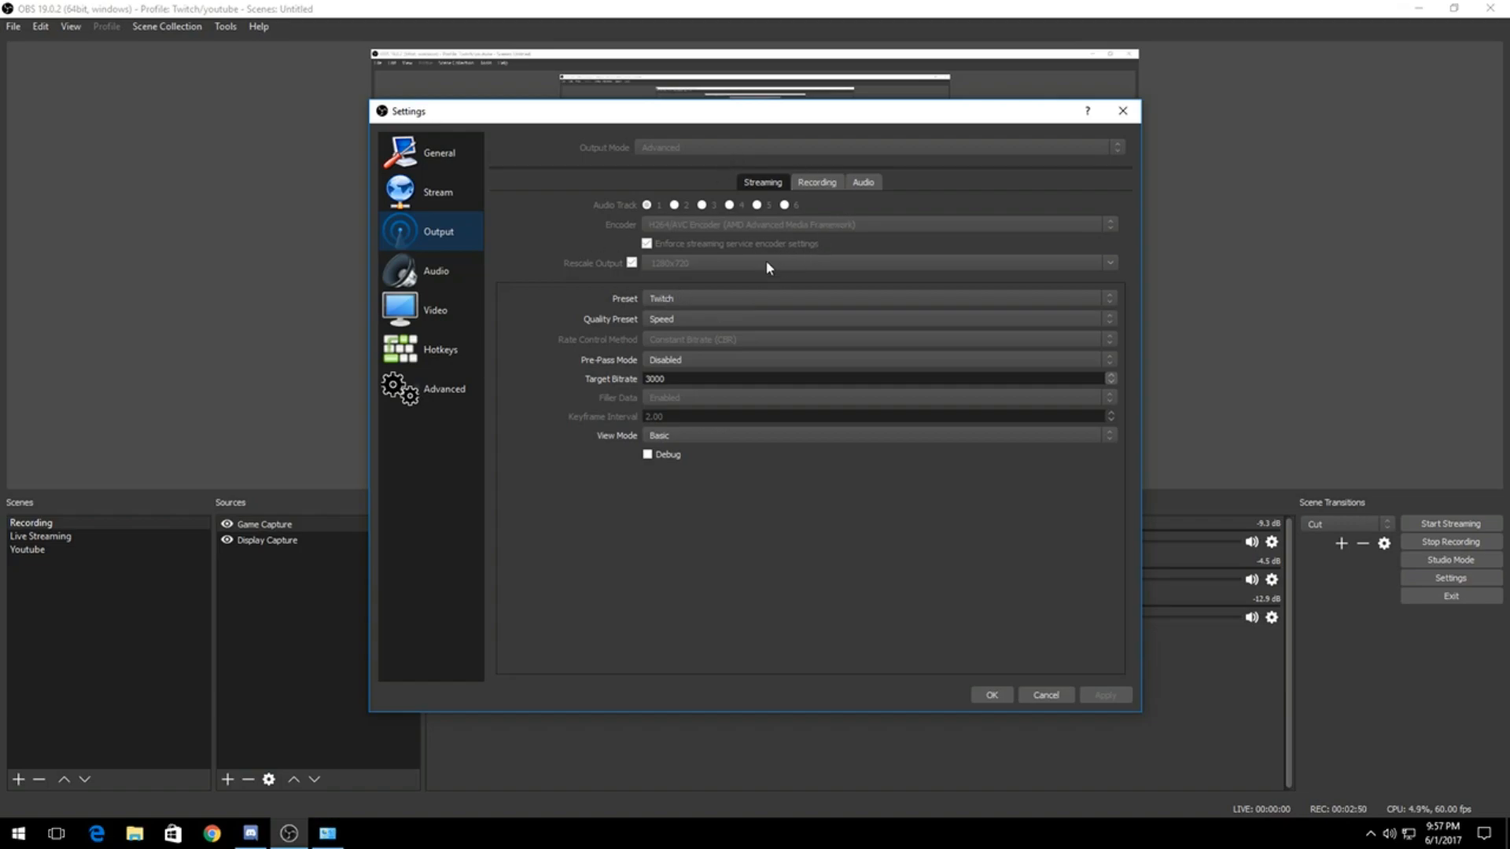
left_click(665, 300)
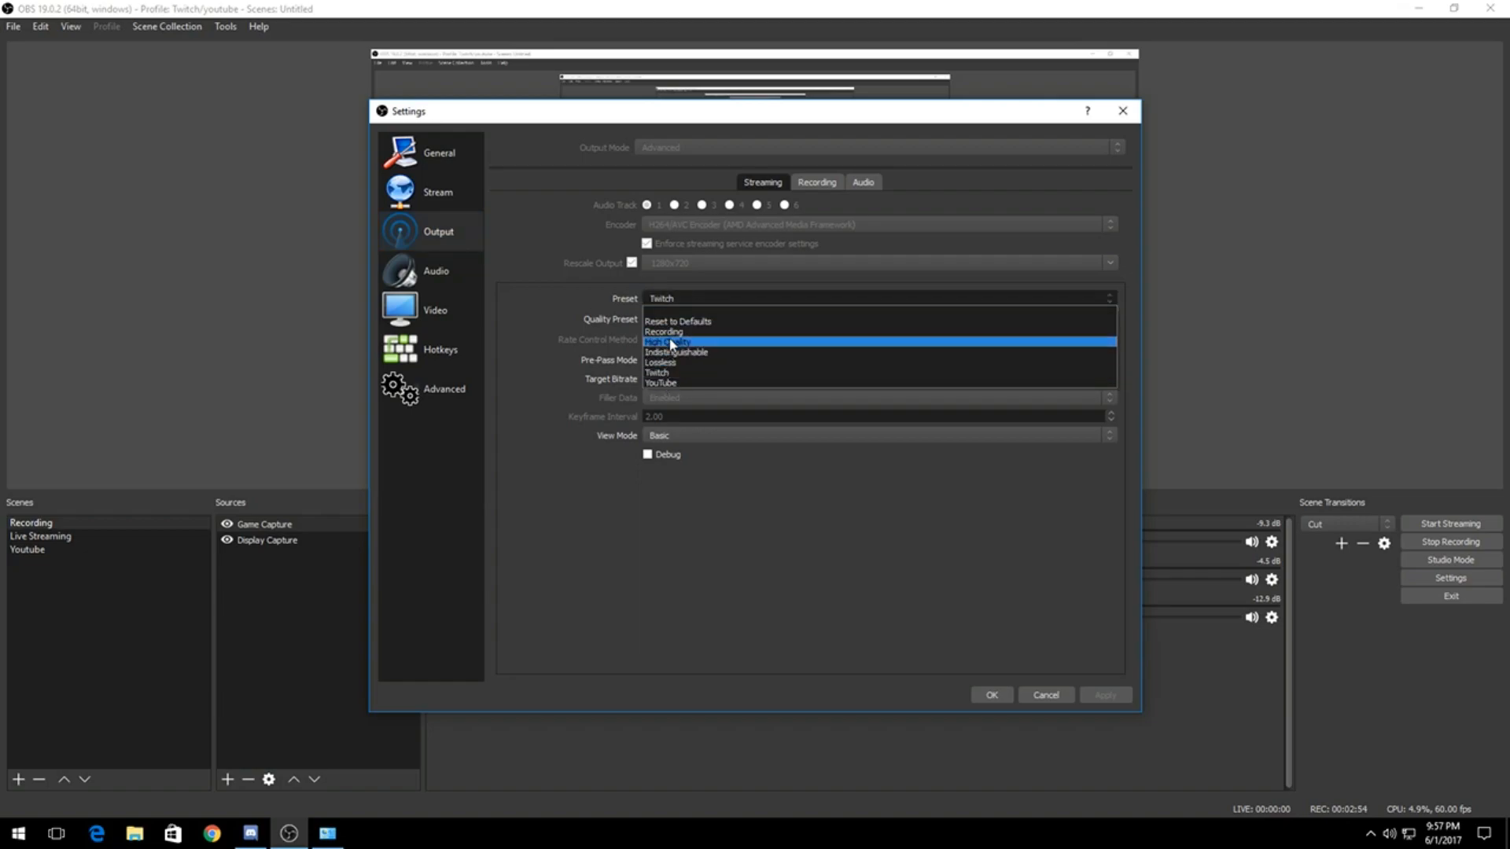
left_click(680, 308)
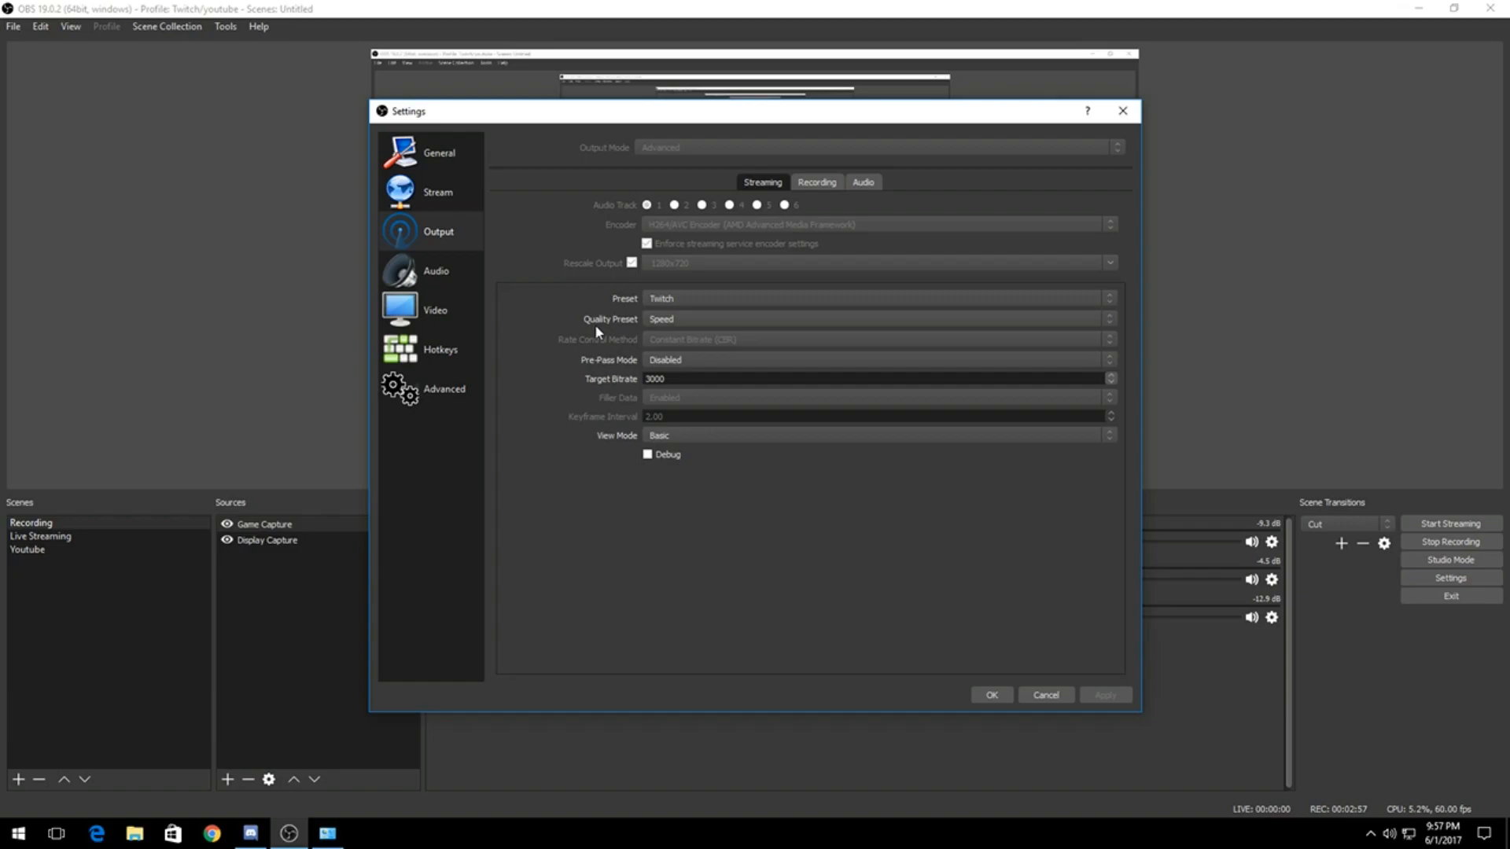
left_click(674, 319)
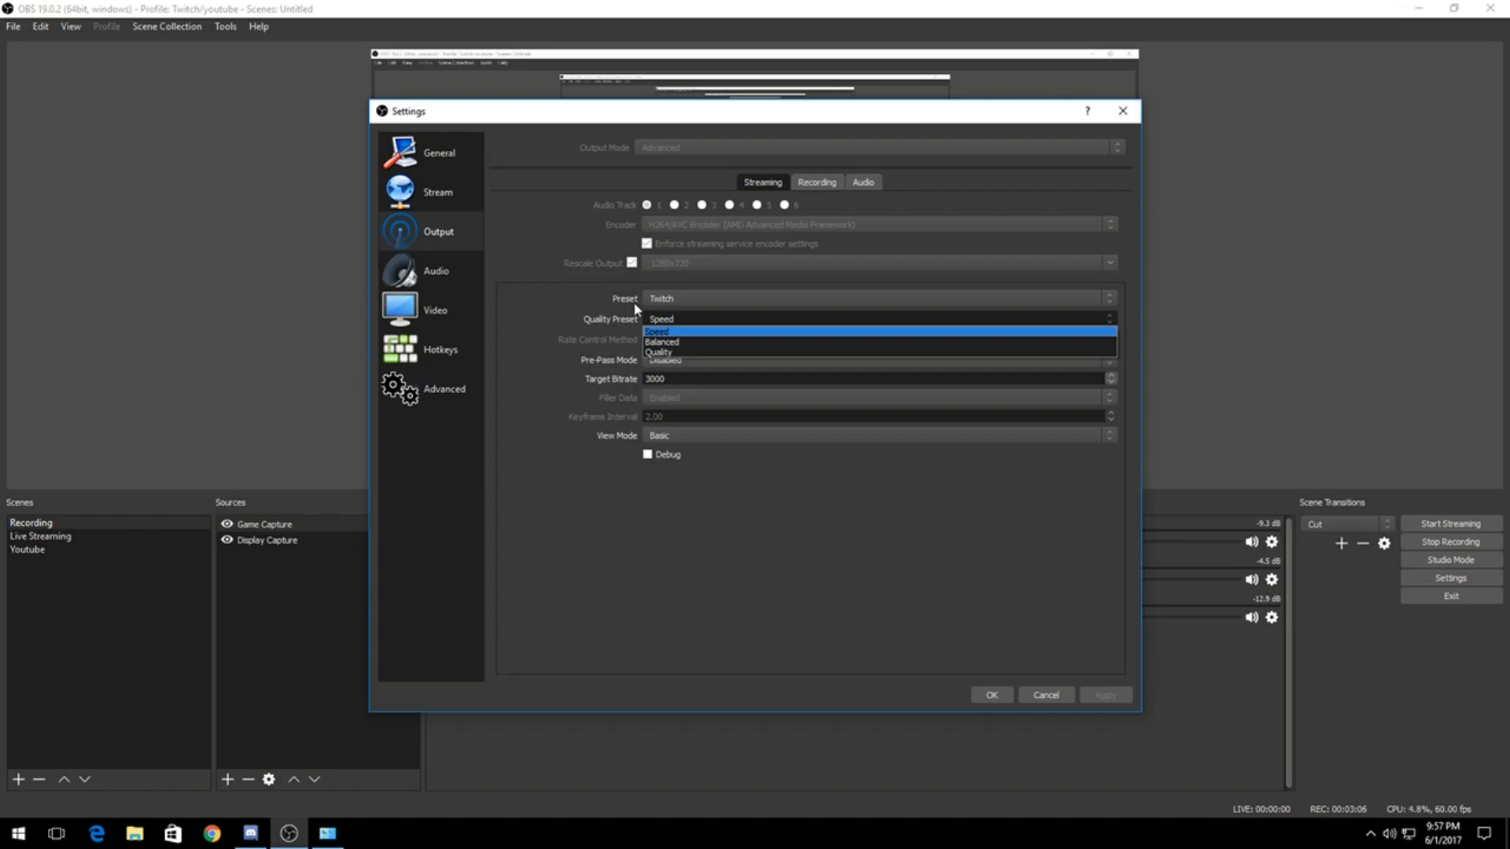
left_click(674, 324)
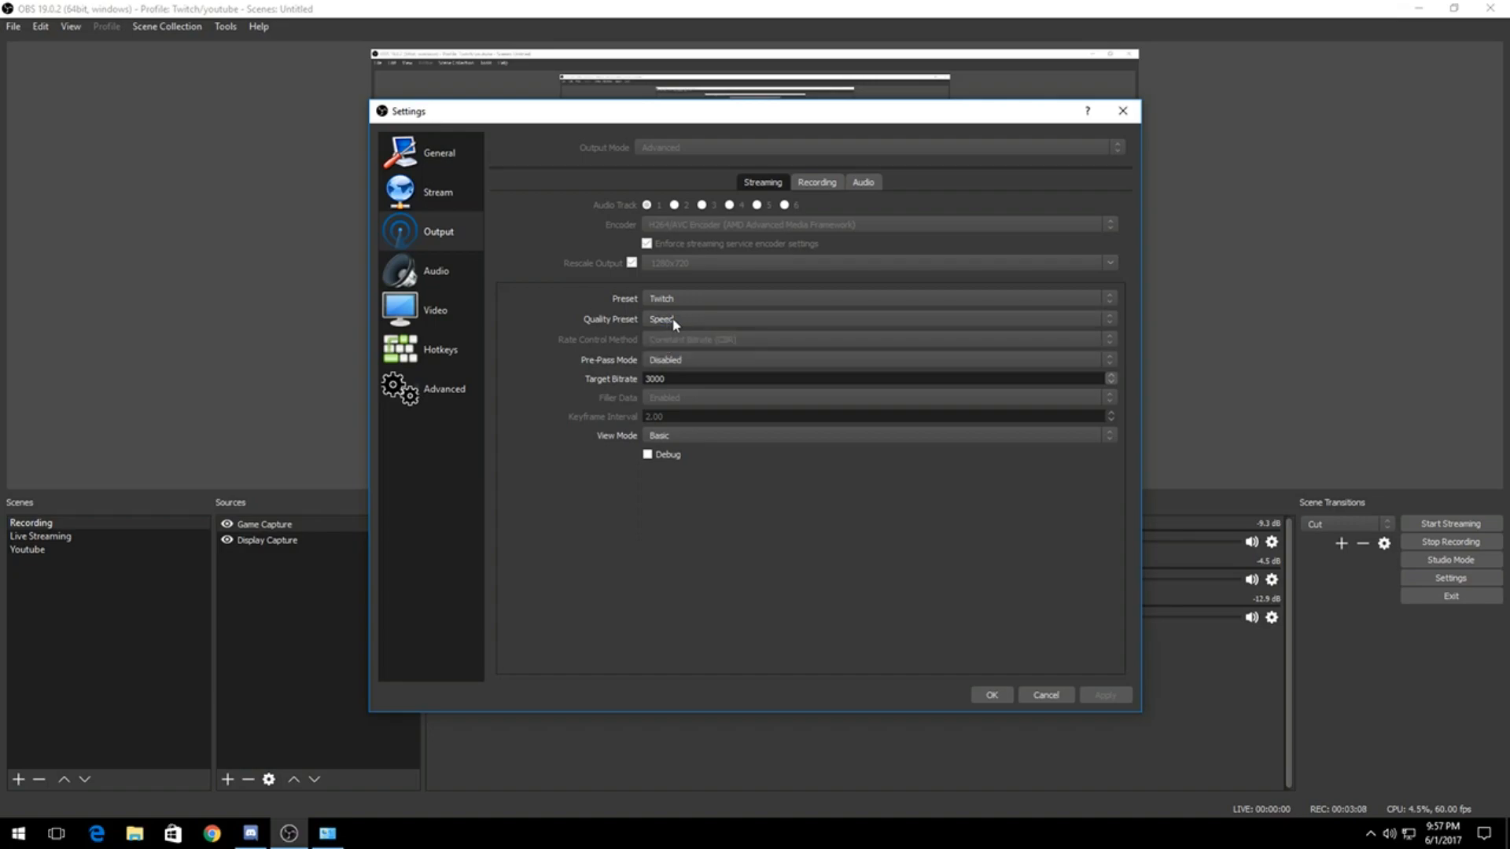
mouse_move(674, 324)
left_click(660, 360)
left_click(661, 362)
Step: Examine the streaming encoder's options in the Advanced view mode and return the view mode to Basic
left_click(656, 435)
left_click(673, 460)
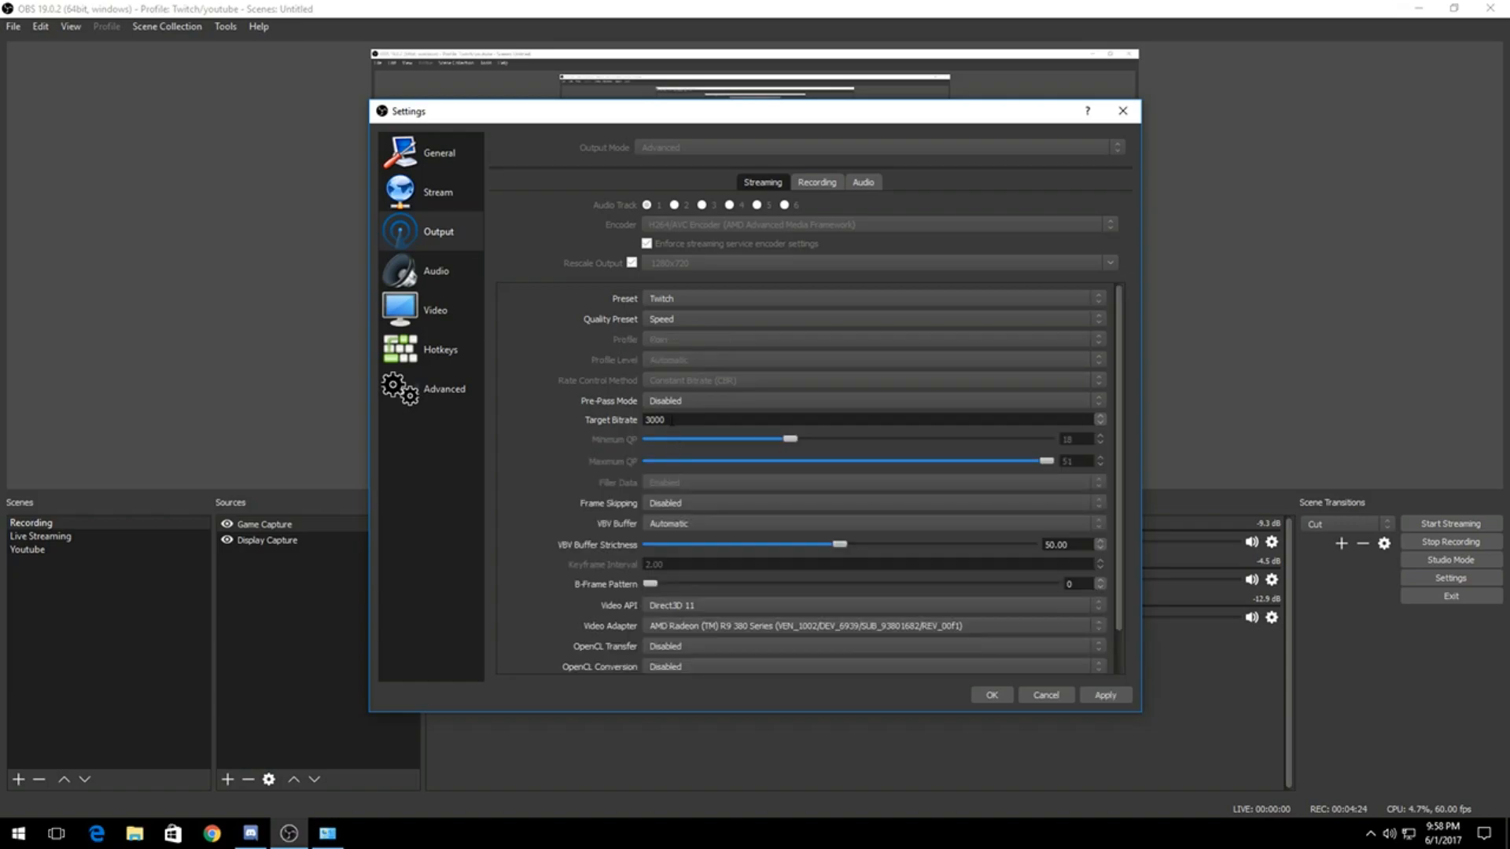
scroll(669, 409, "down", 3)
scroll(506, 488, "down", 1)
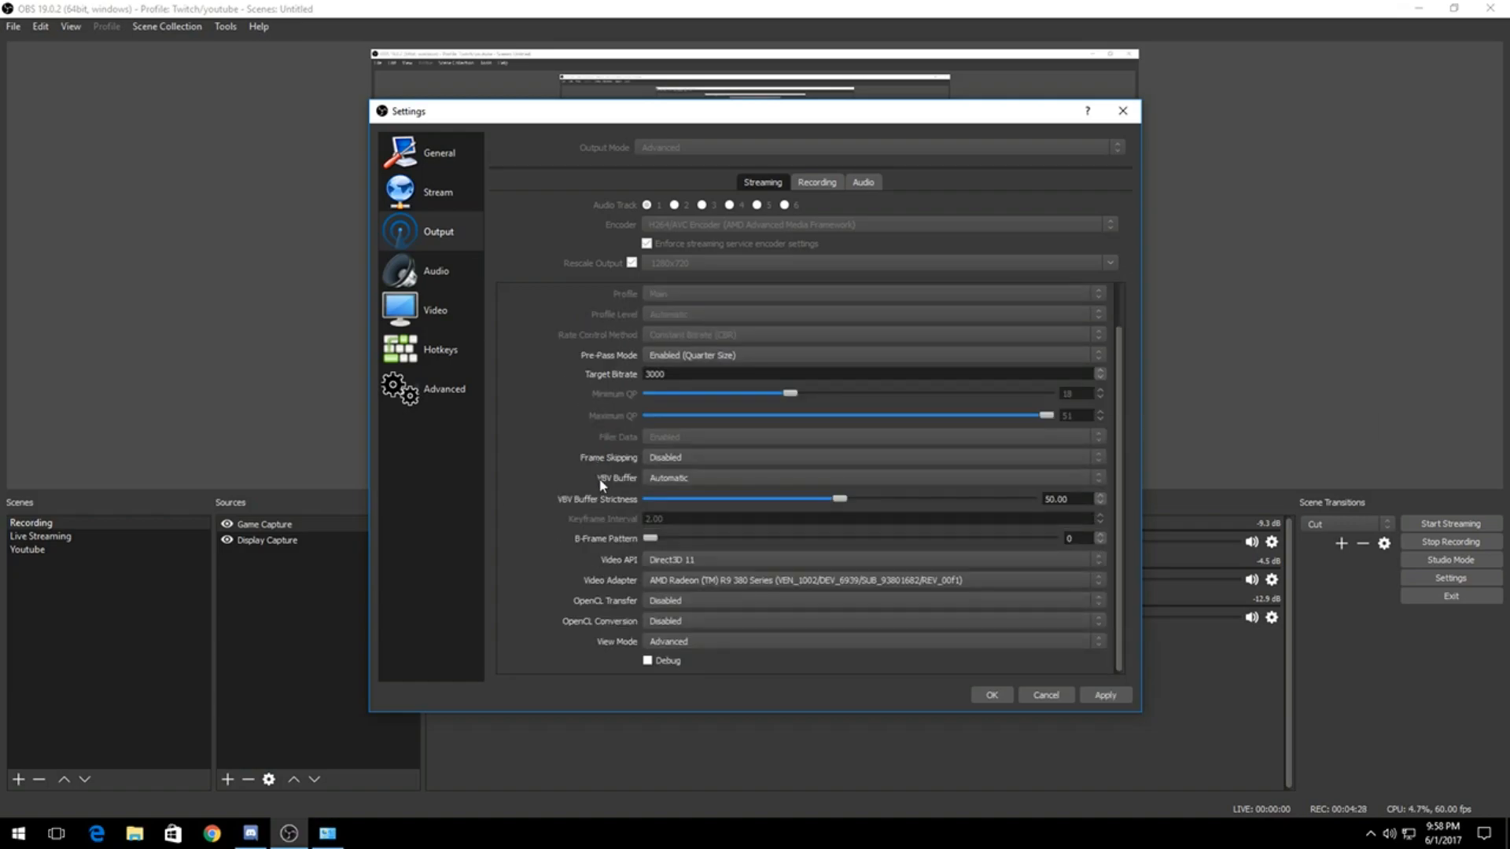
left_click(670, 641)
left_click(660, 661)
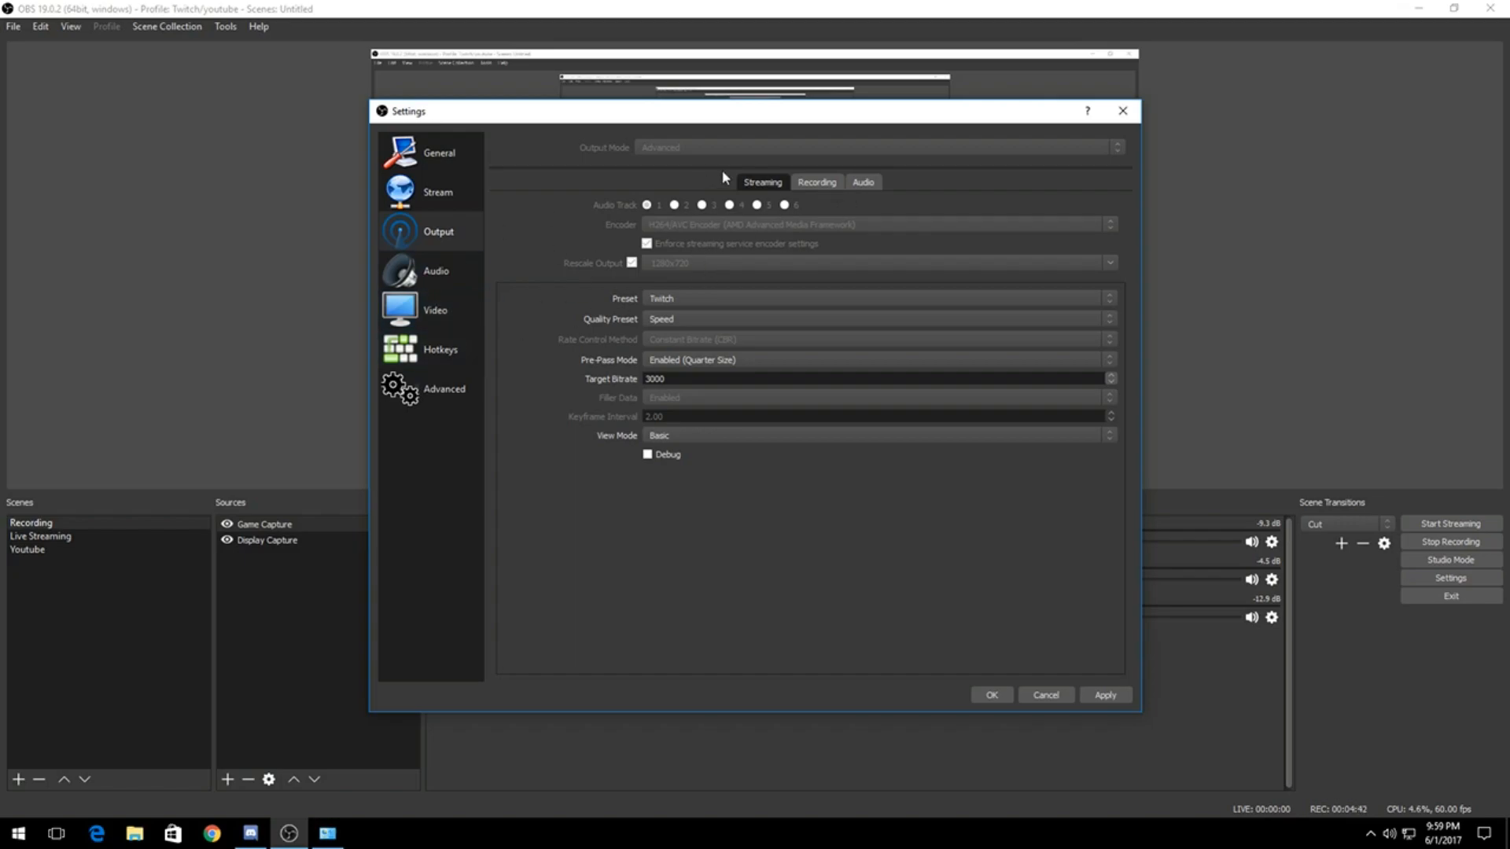
Step: Apply the Recording preset to the encoder in the recording output settings
left_click(799, 183)
left_click(755, 183)
left_click(823, 182)
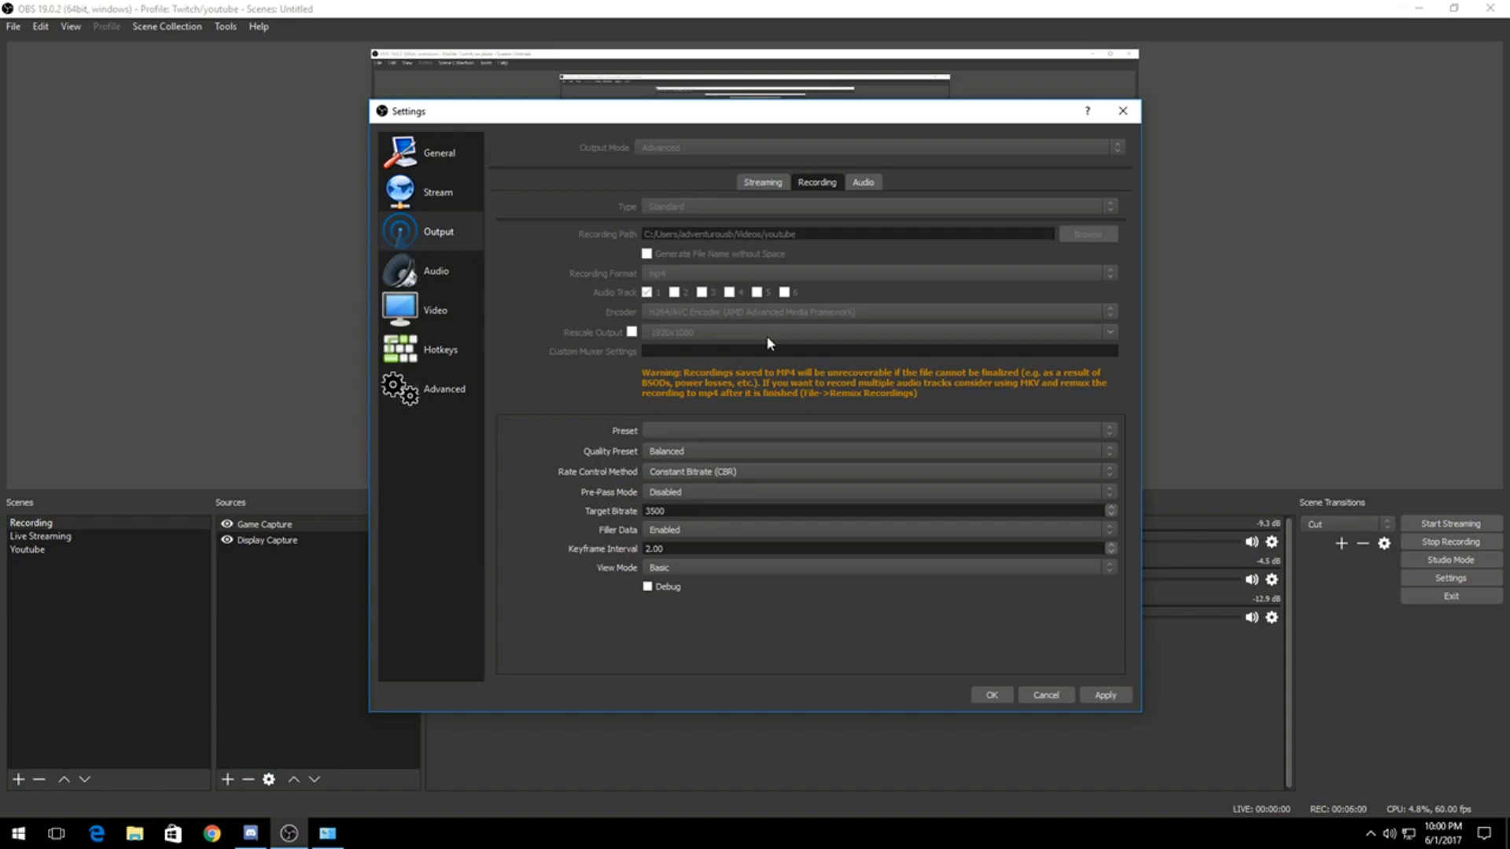
left_click(678, 434)
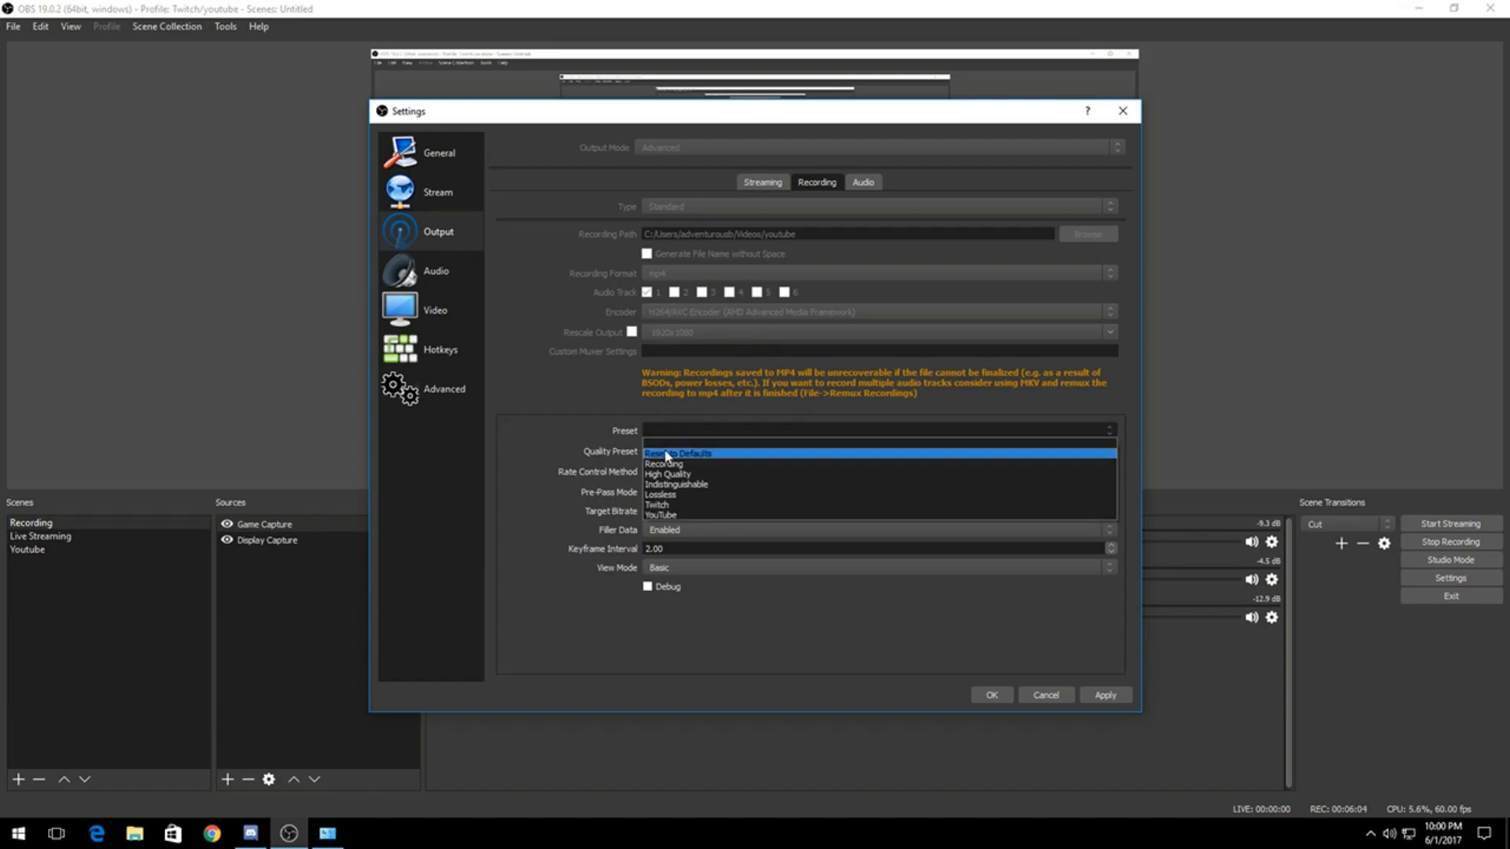
left_click(656, 456)
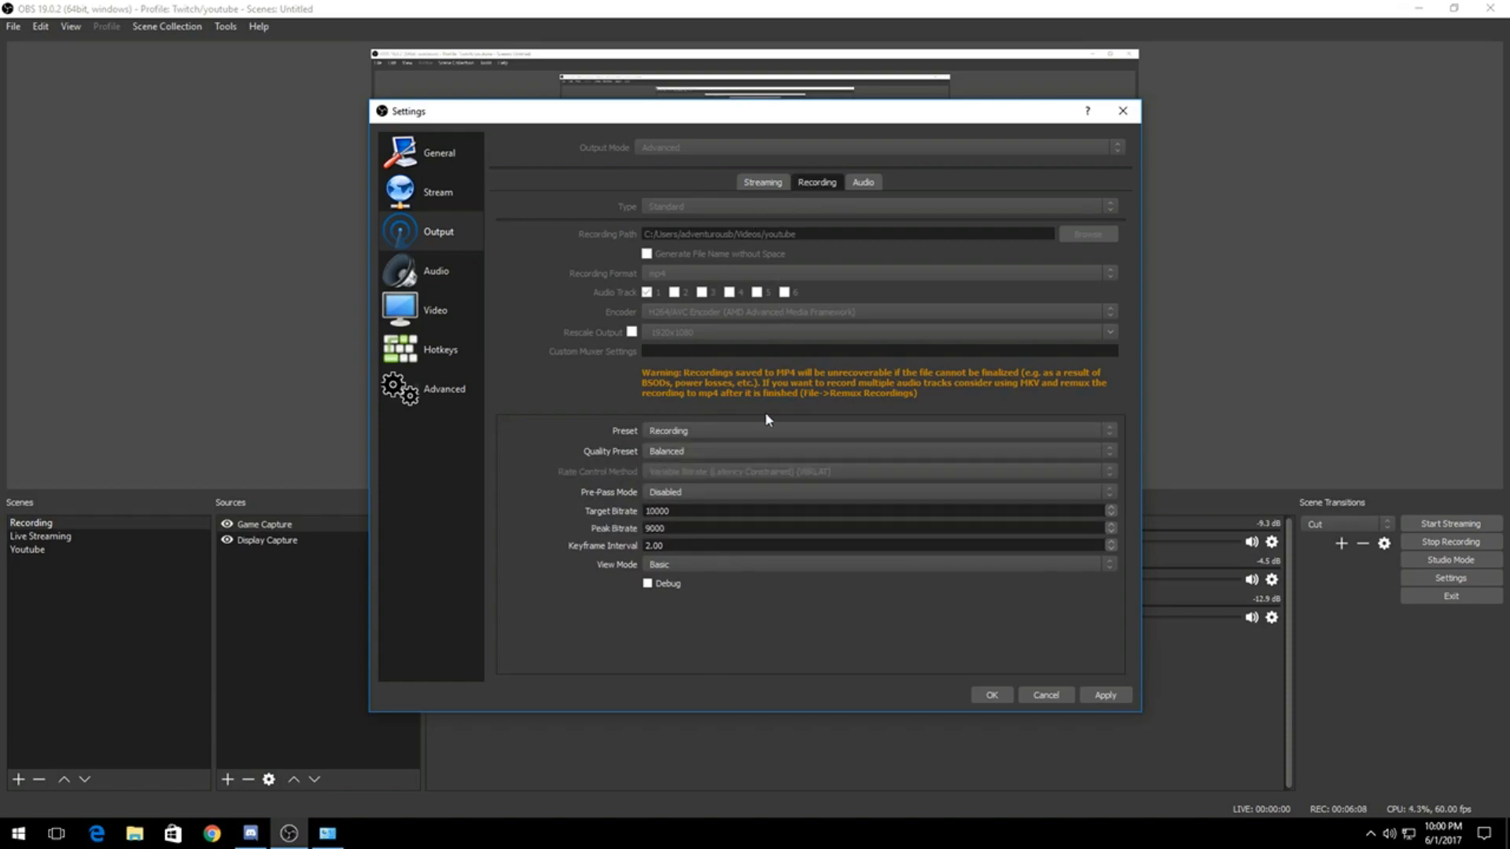
Step: Set the recording encoder's quality preset to Speed, with Pre-Pass Mode Disabled and the view mode Basic
left_click(659, 452)
left_click(658, 448)
left_click(659, 449)
left_click(659, 464)
left_click(665, 492)
left_click(665, 496)
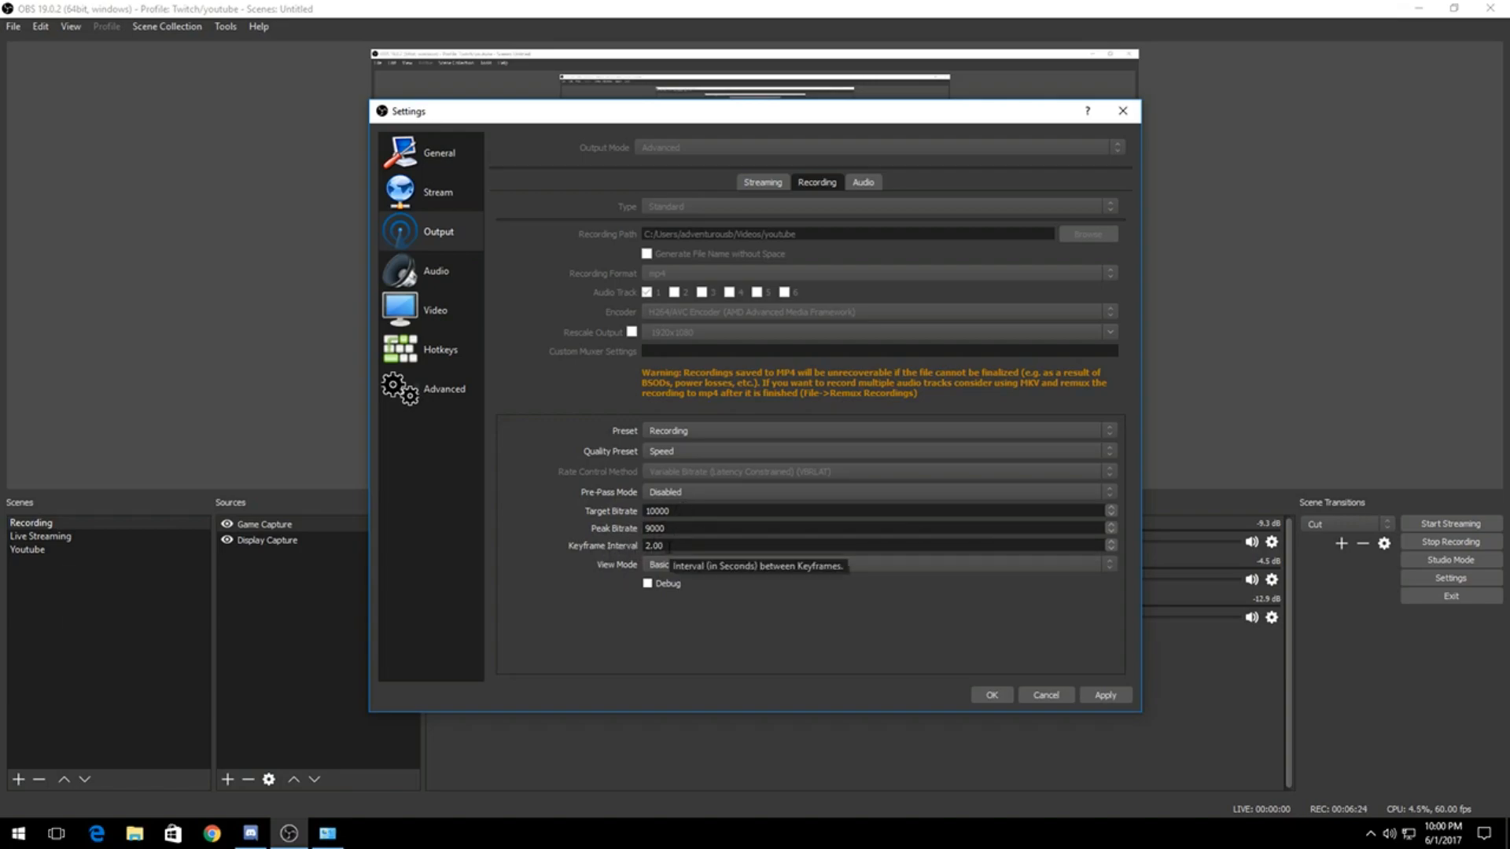
left_click(657, 566)
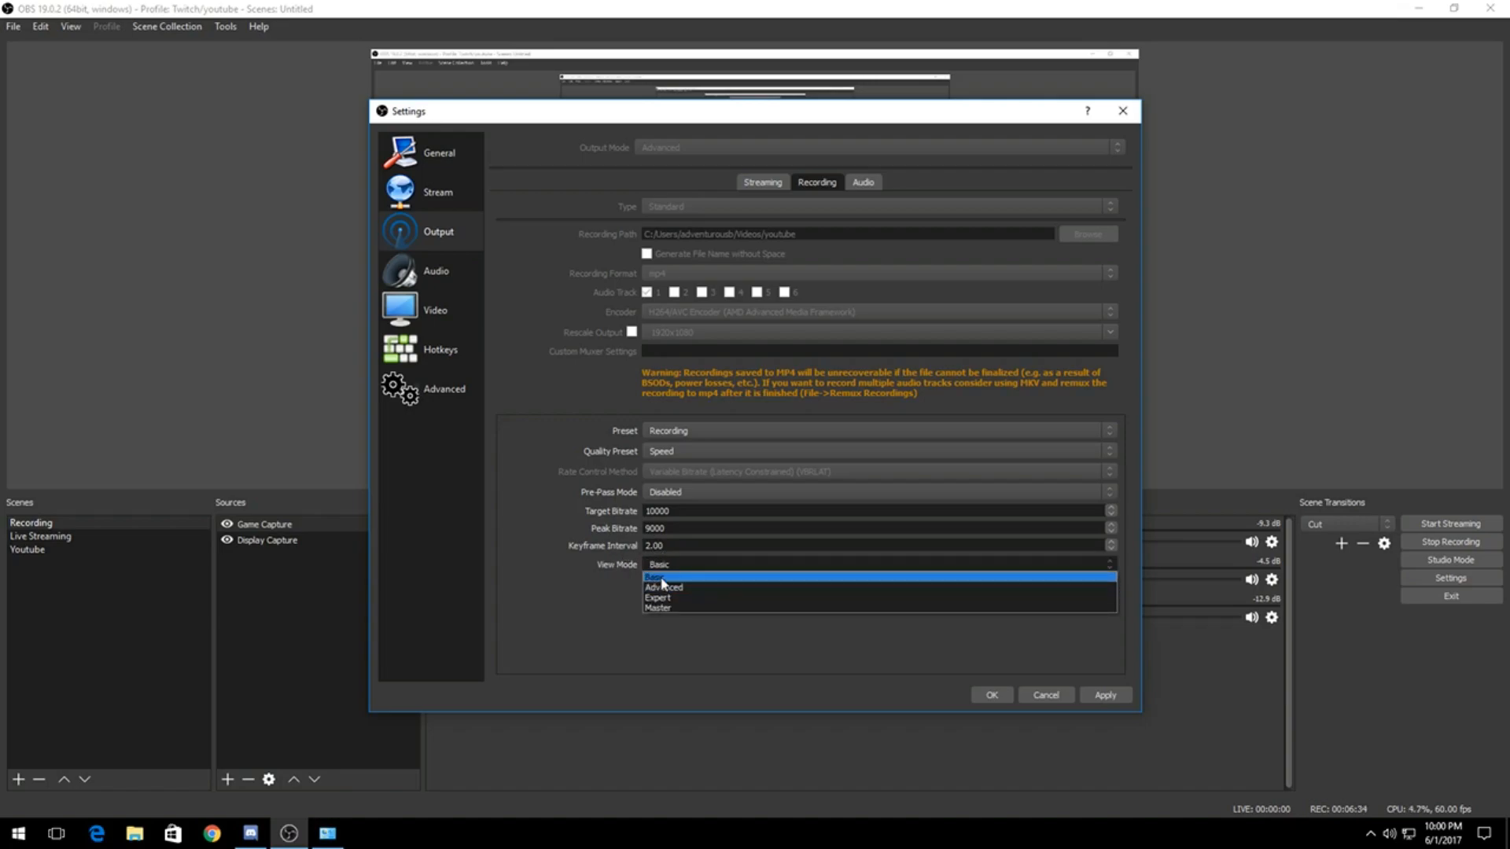
left_click(664, 577)
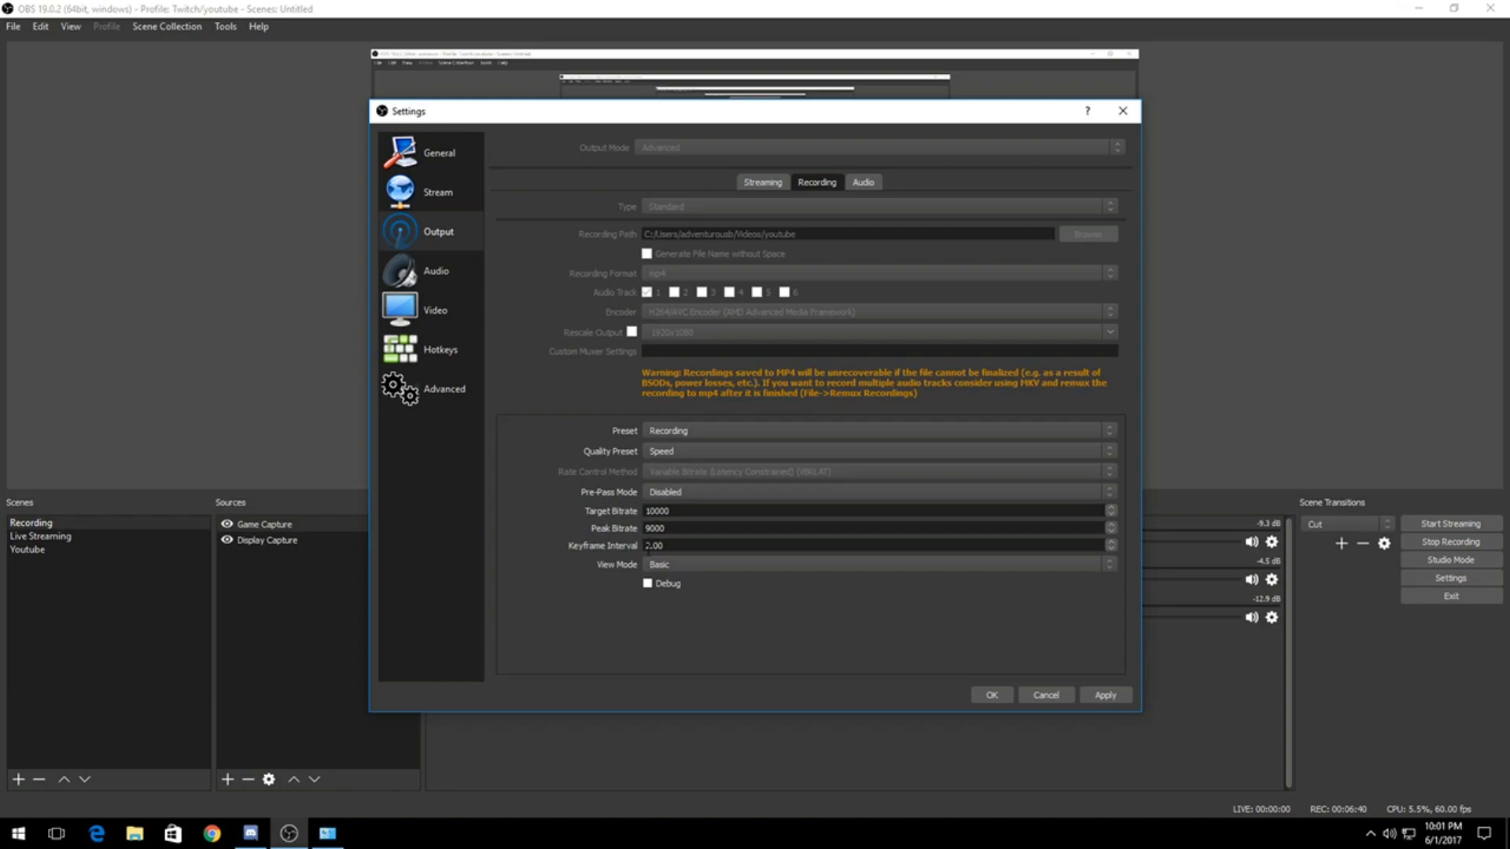
Step: Examine the output audio tracks' bitrate settings and shift the Settings window to glimpse the main window behind it
left_click(877, 183)
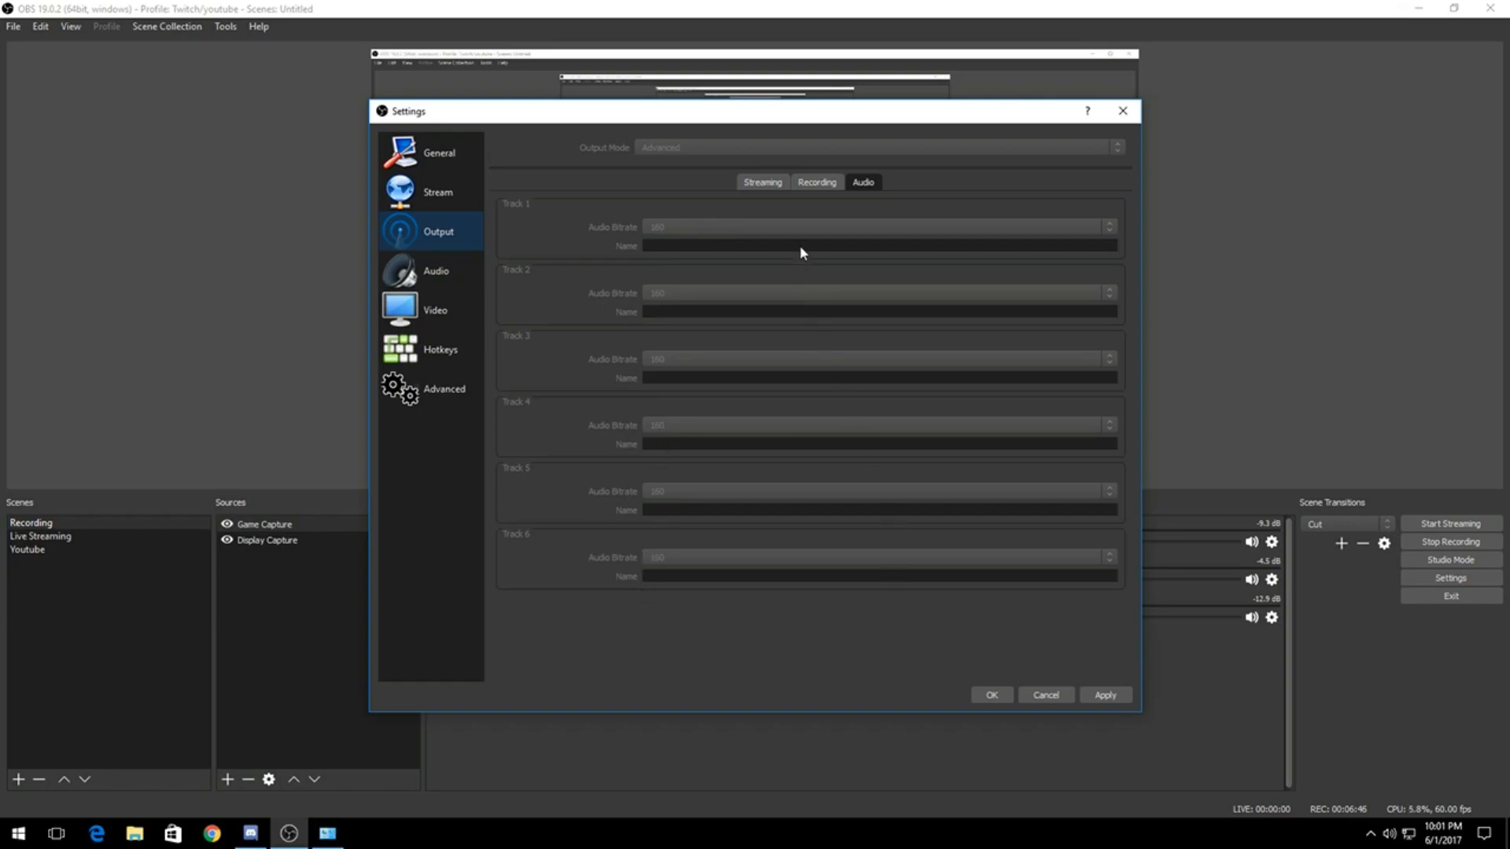
left_click_drag(845, 122, 360, 165)
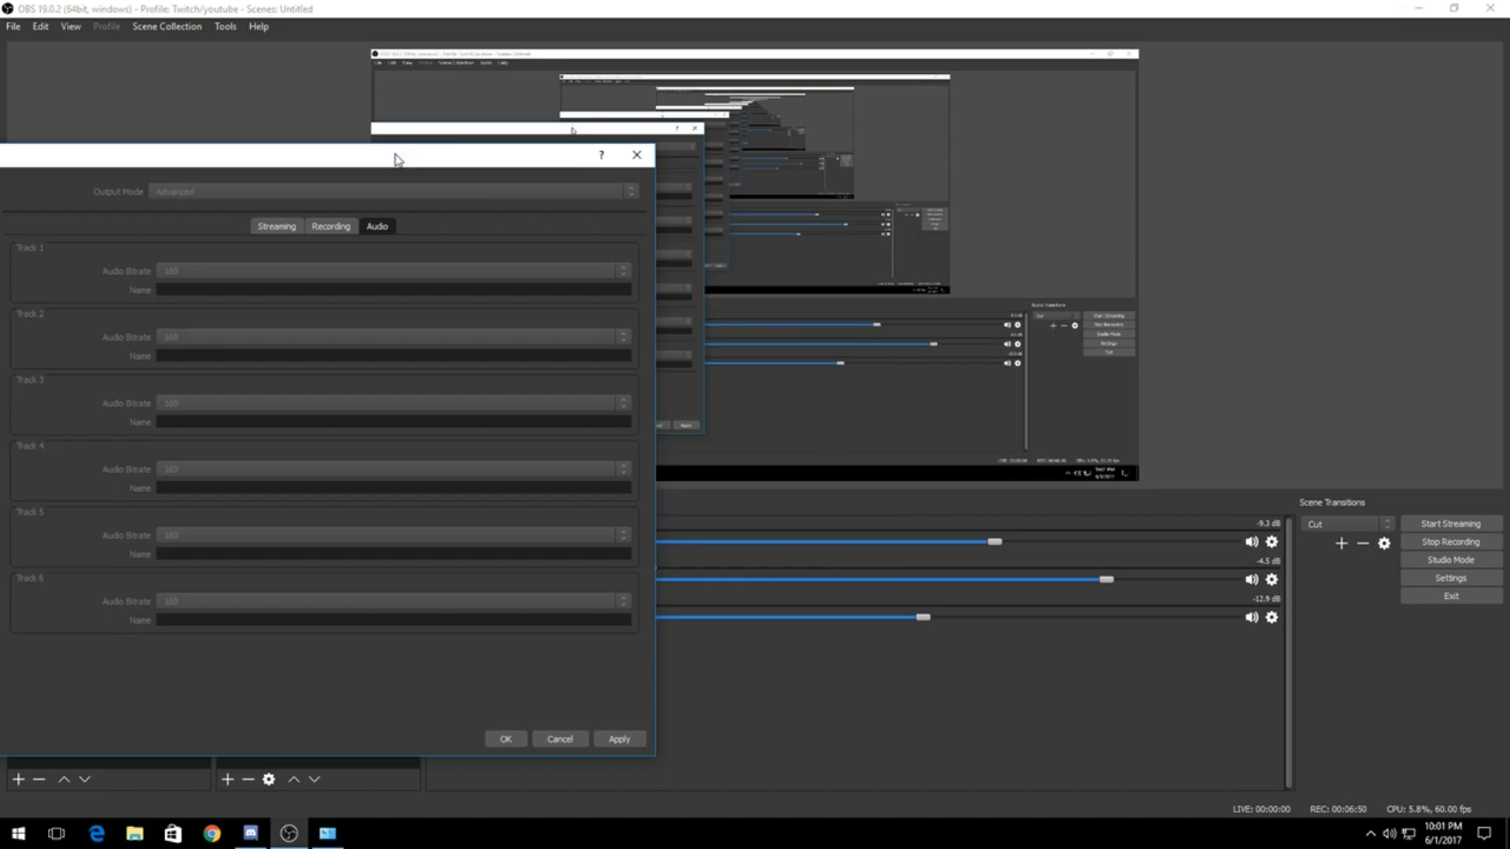
left_click_drag(394, 155, 913, 105)
Step: Review the desktop and microphone device settings, leaving Mic/Auxiliary Audio Device 2 Disabled, and compare them with the mixer's channels
left_click(481, 276)
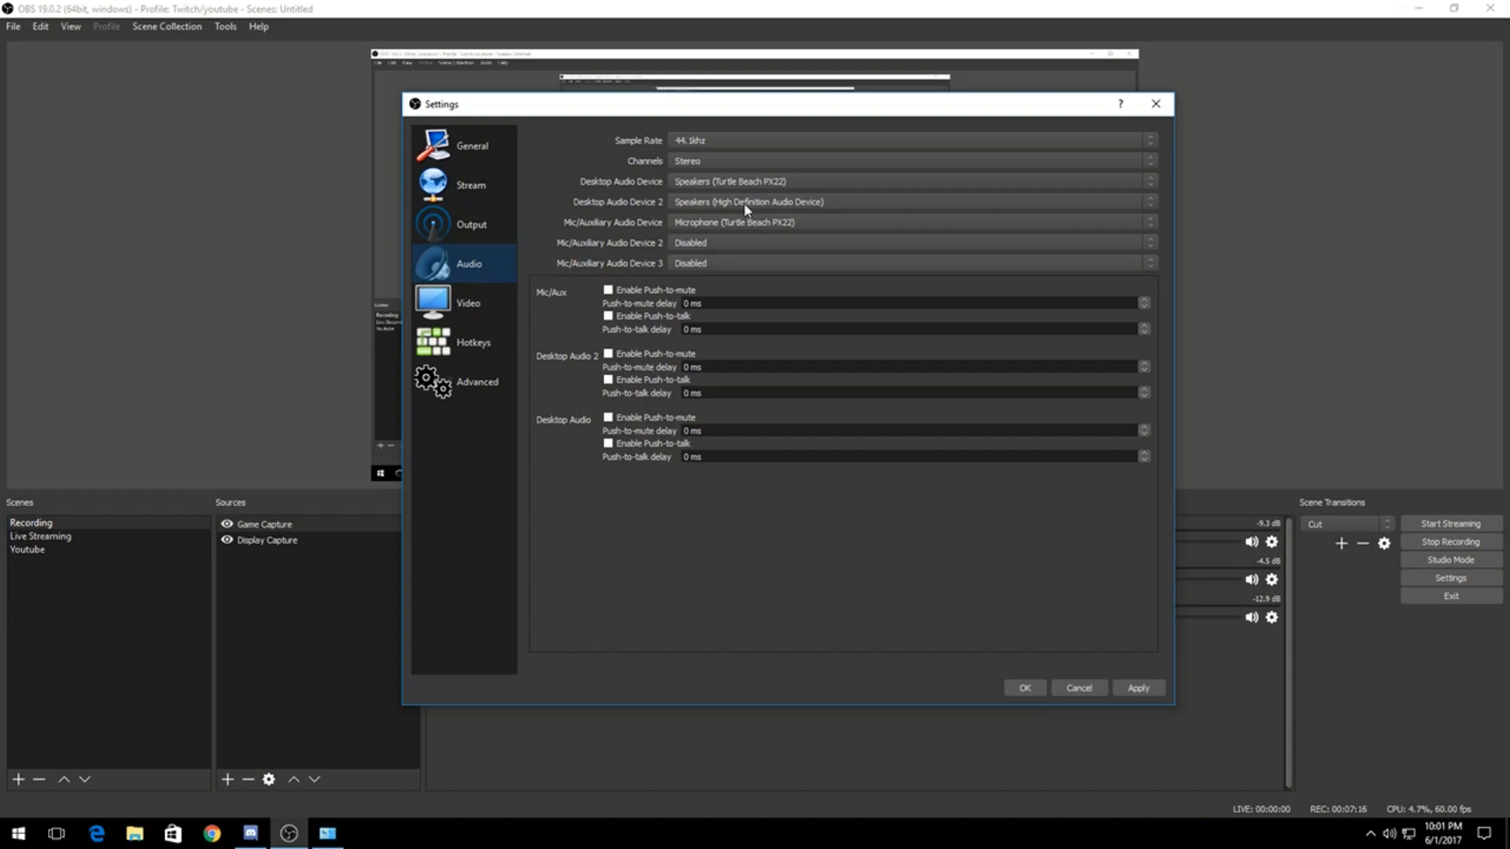
left_click(688, 246)
left_click(706, 242)
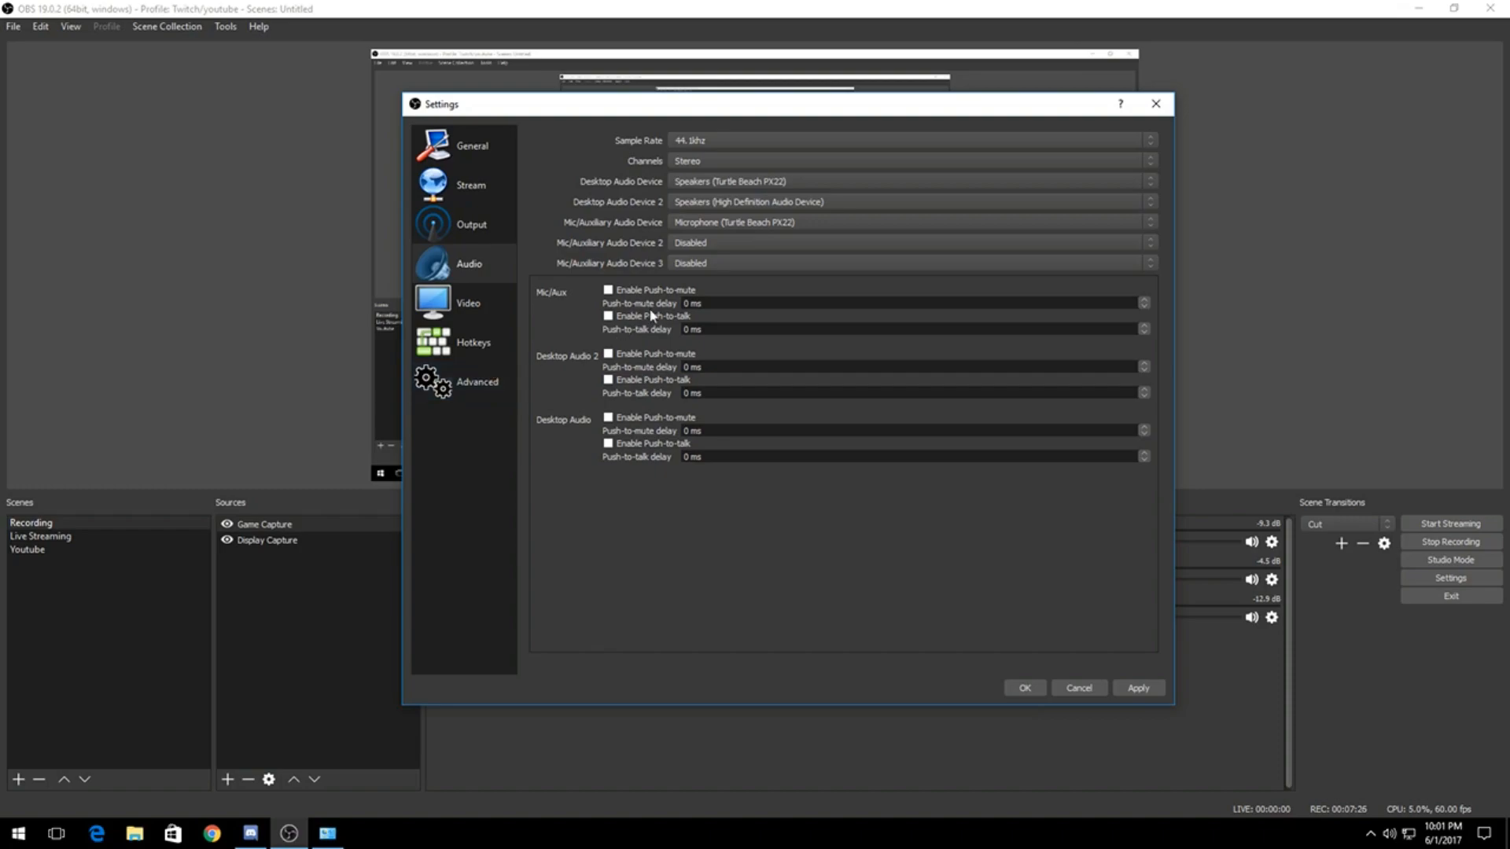
left_click_drag(791, 109, 882, 18)
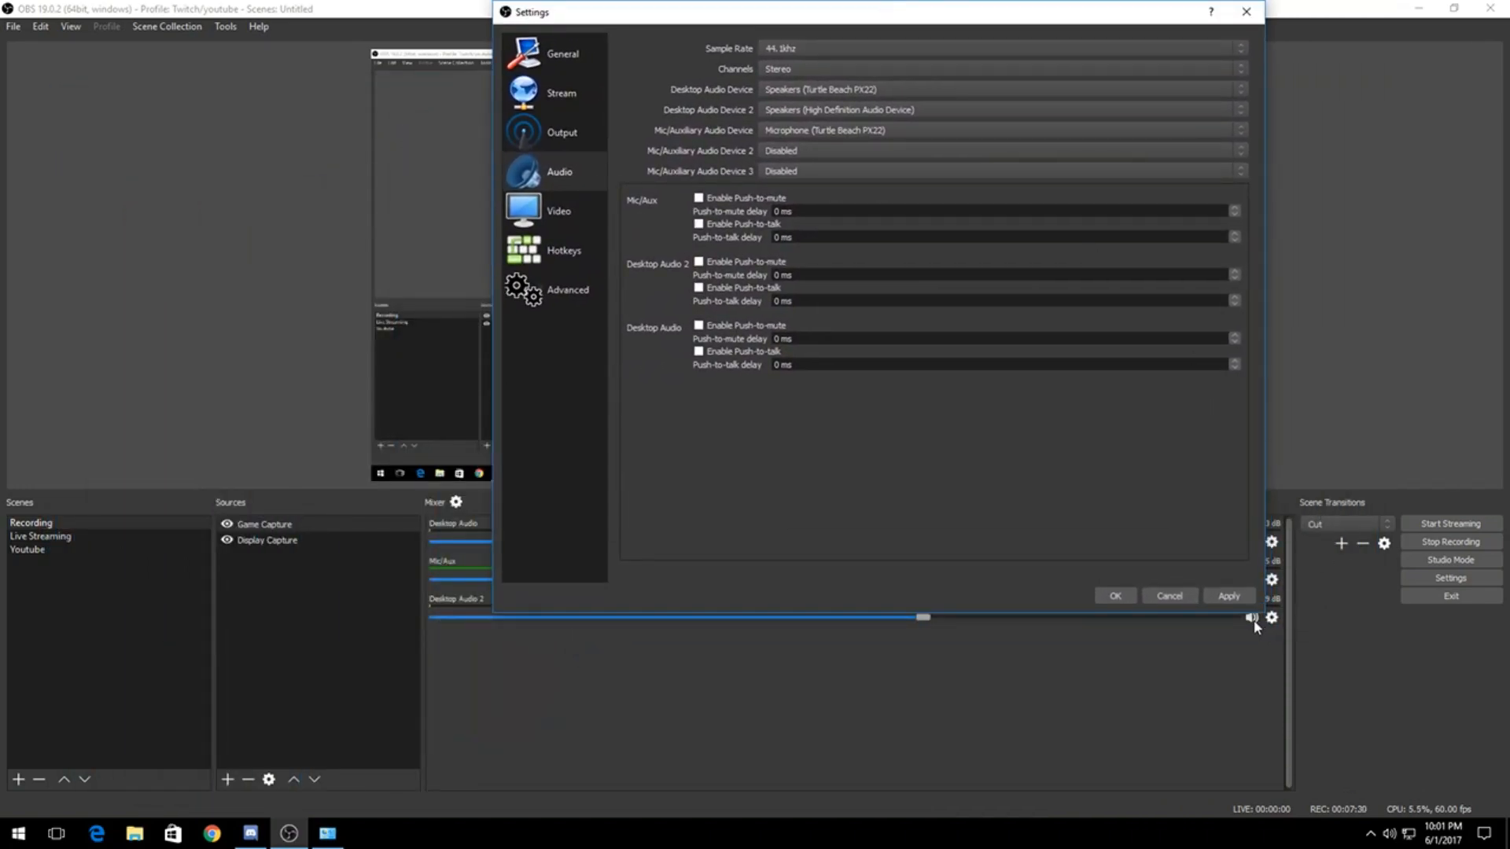
left_click_drag(775, 15, 752, 63)
Step: Examine the video resolution, downscale filter and FPS settings, and move the Settings window off the main window
left_click(538, 263)
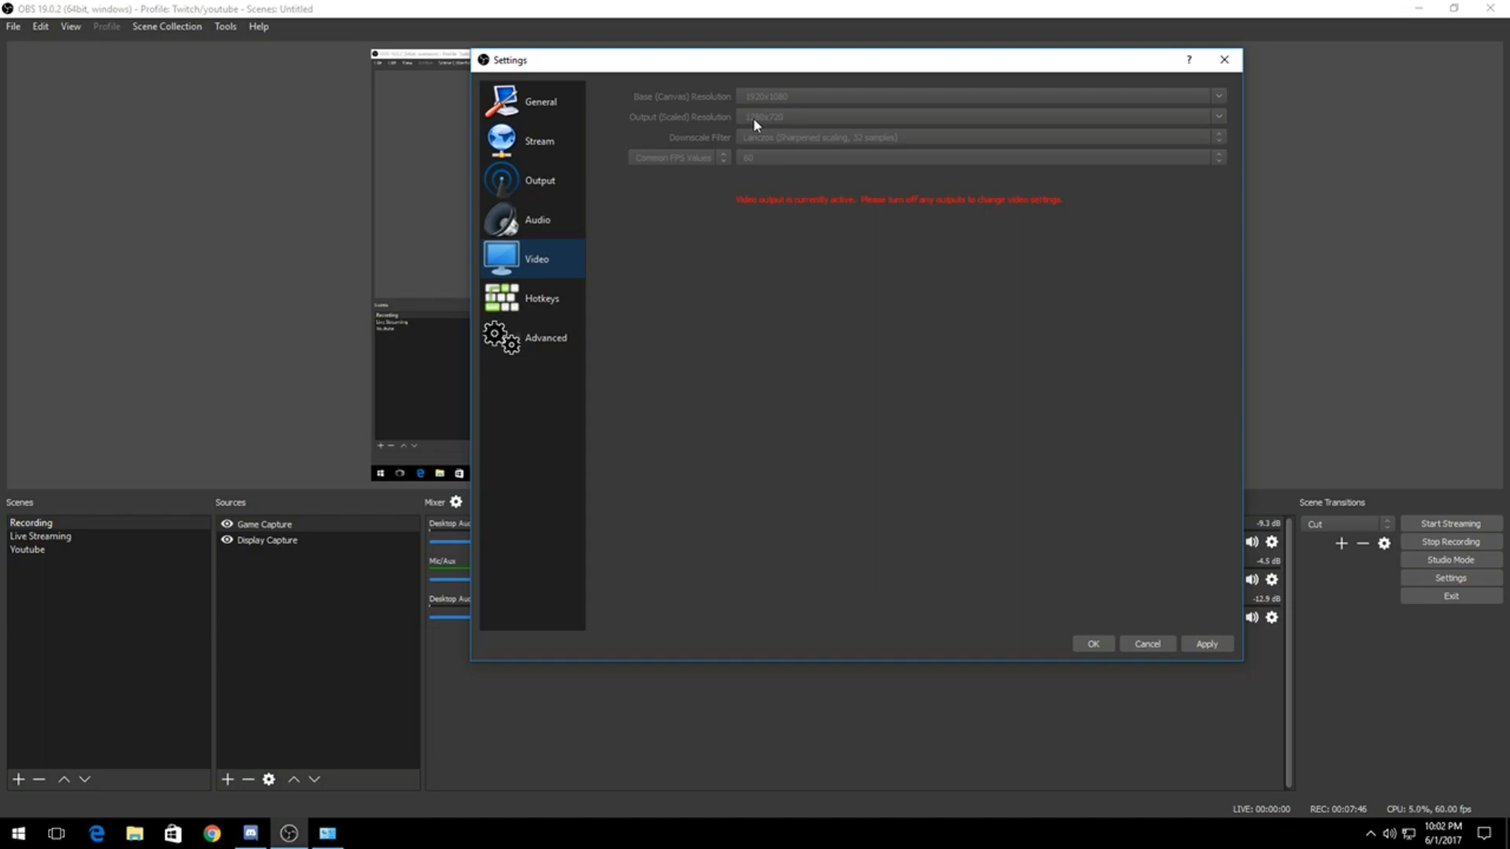
left_click_drag(753, 75, 0, 96)
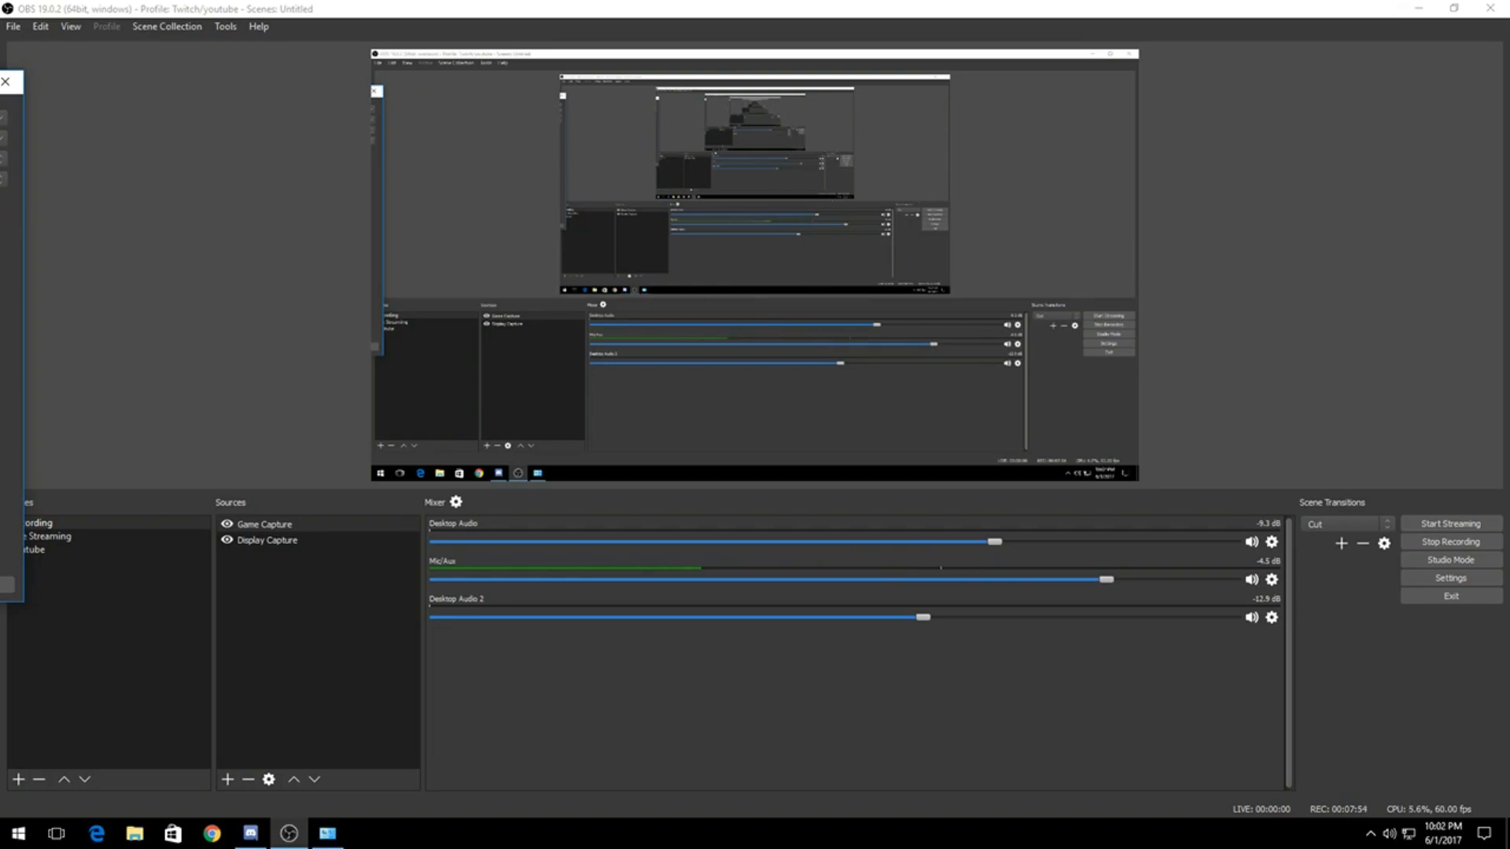
Step: Bring the Settings window back into view and compare the recording output settings with the video resolution and FPS settings
left_click_drag(0, 82, 695, 79)
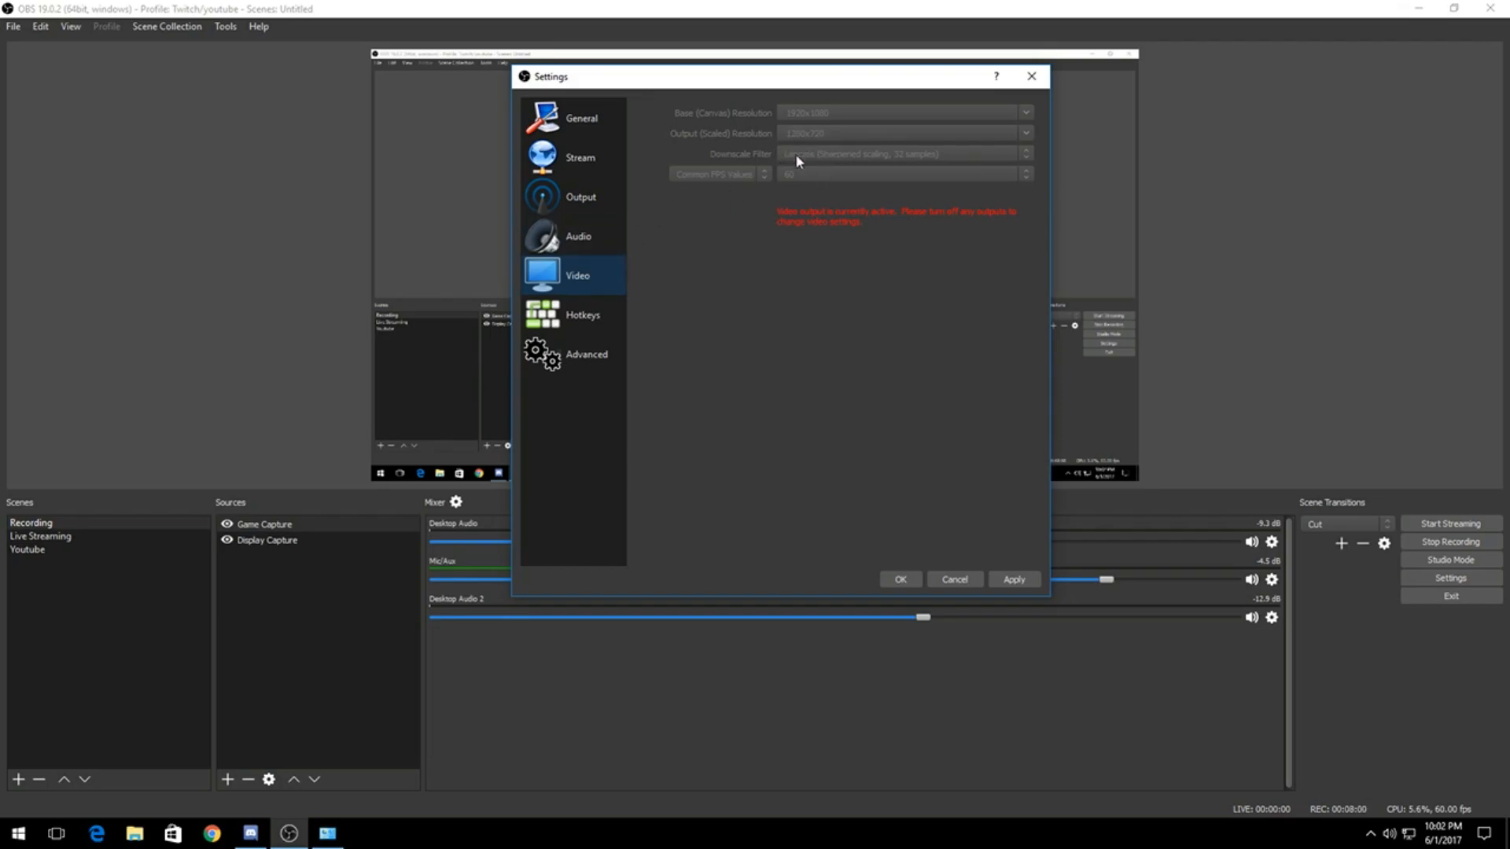
left_click(565, 198)
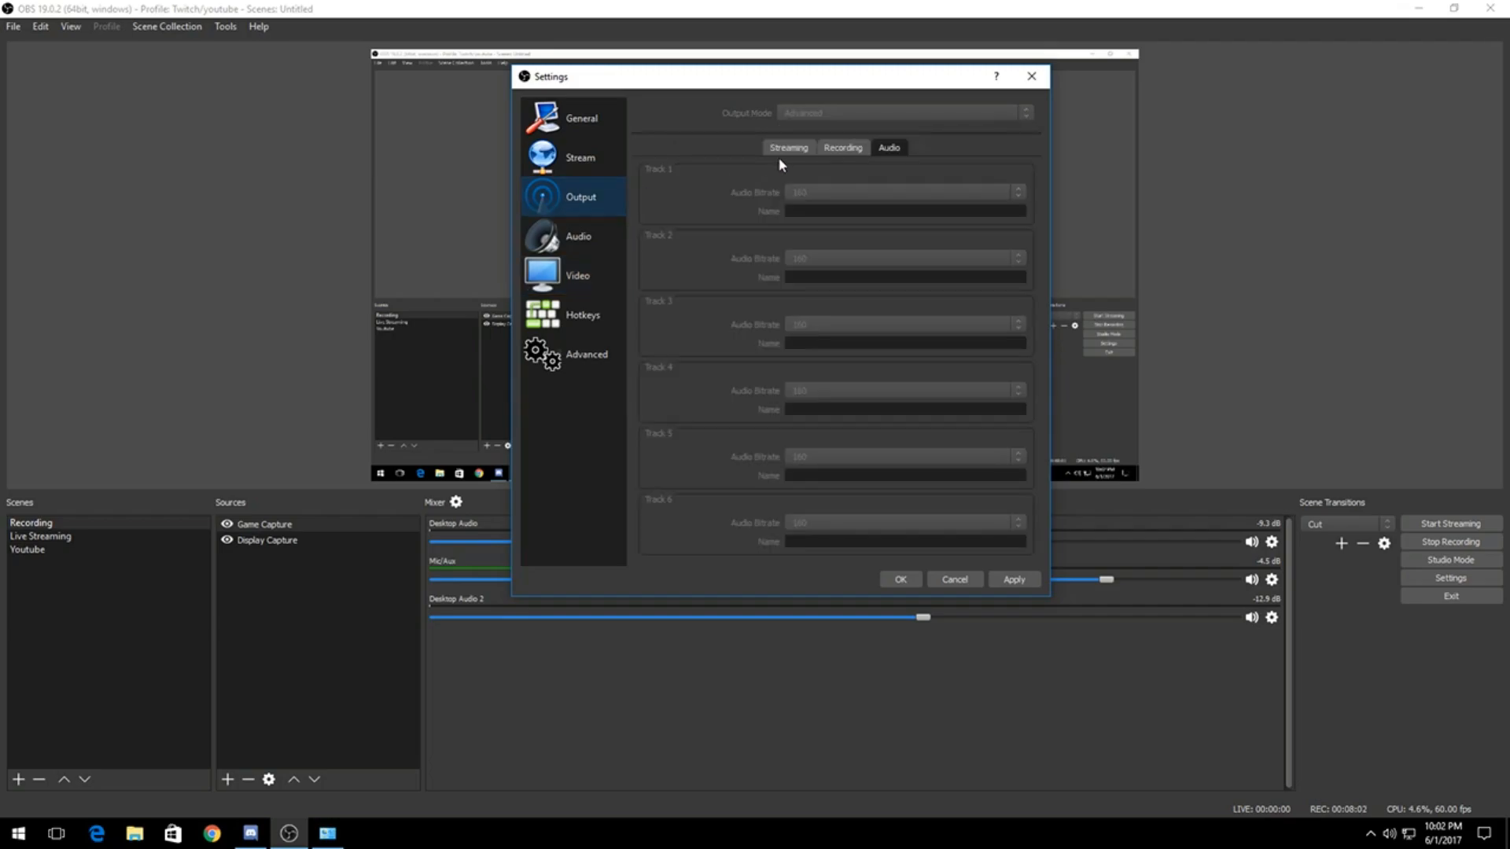
left_click(842, 148)
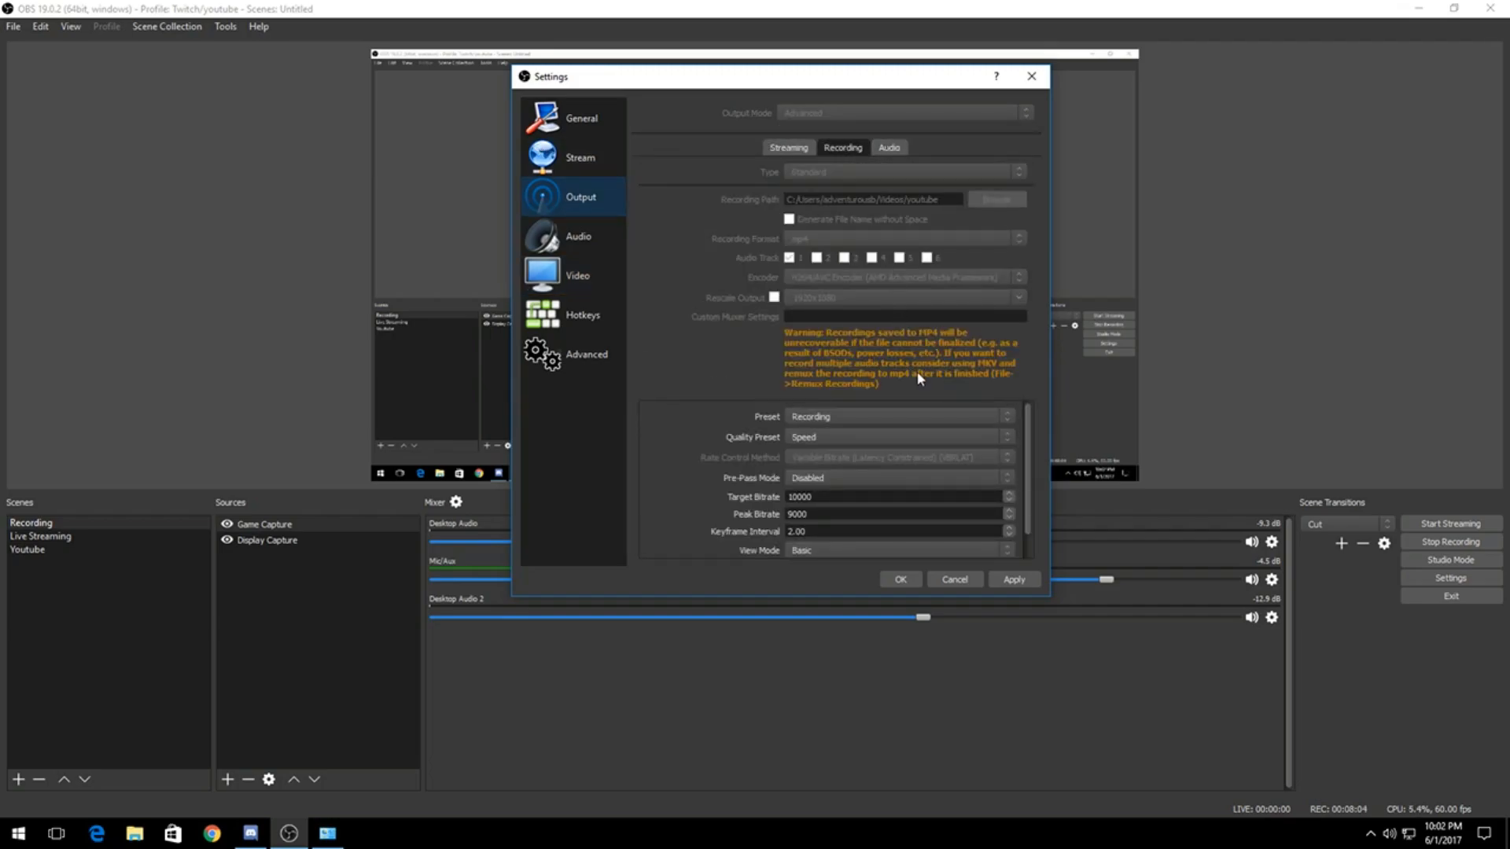
left_click_drag(949, 81, 870, 77)
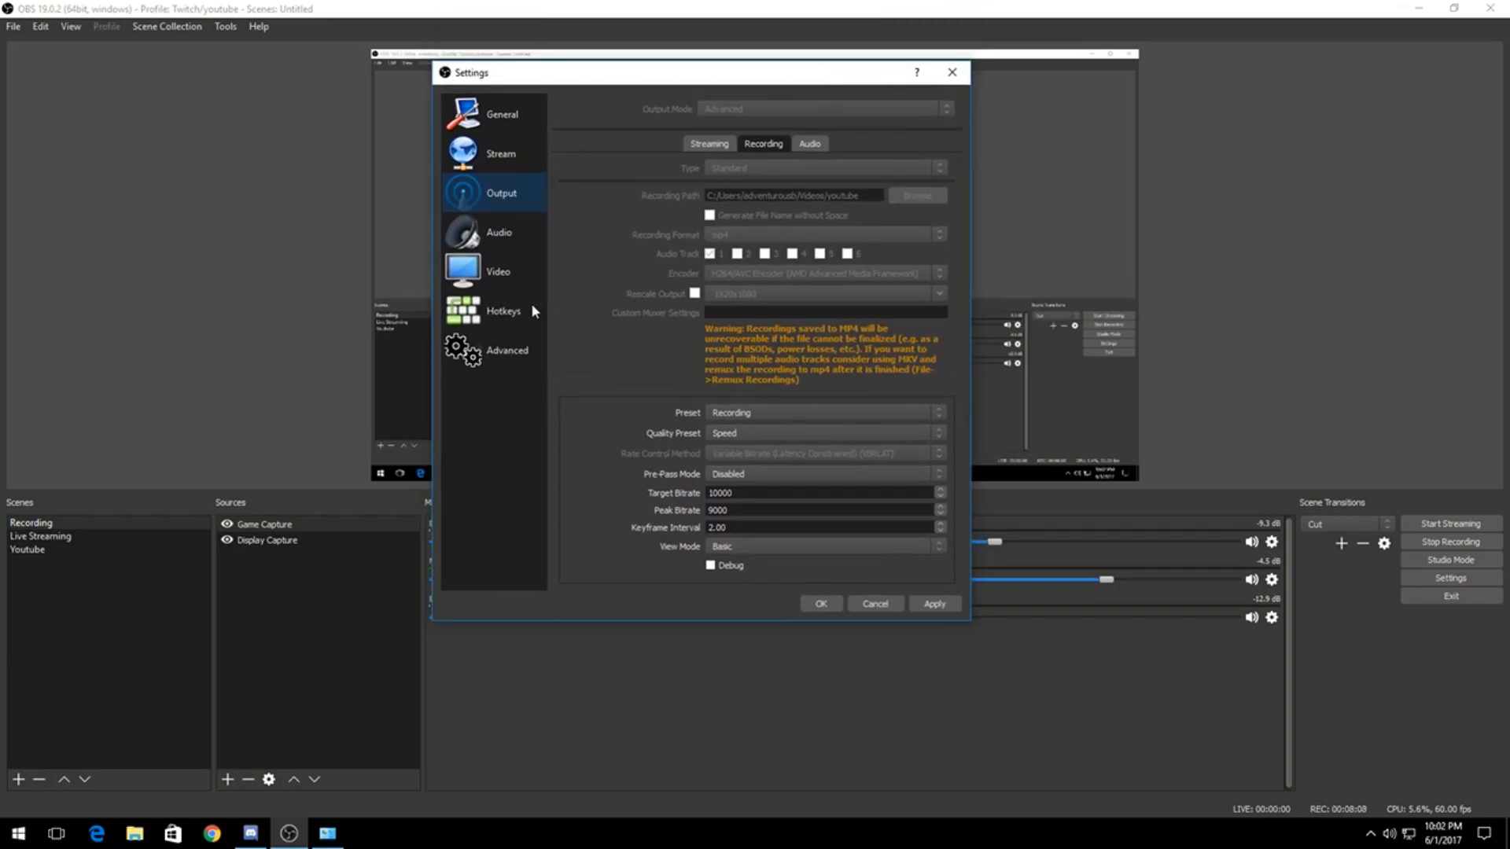
left_click(502, 272)
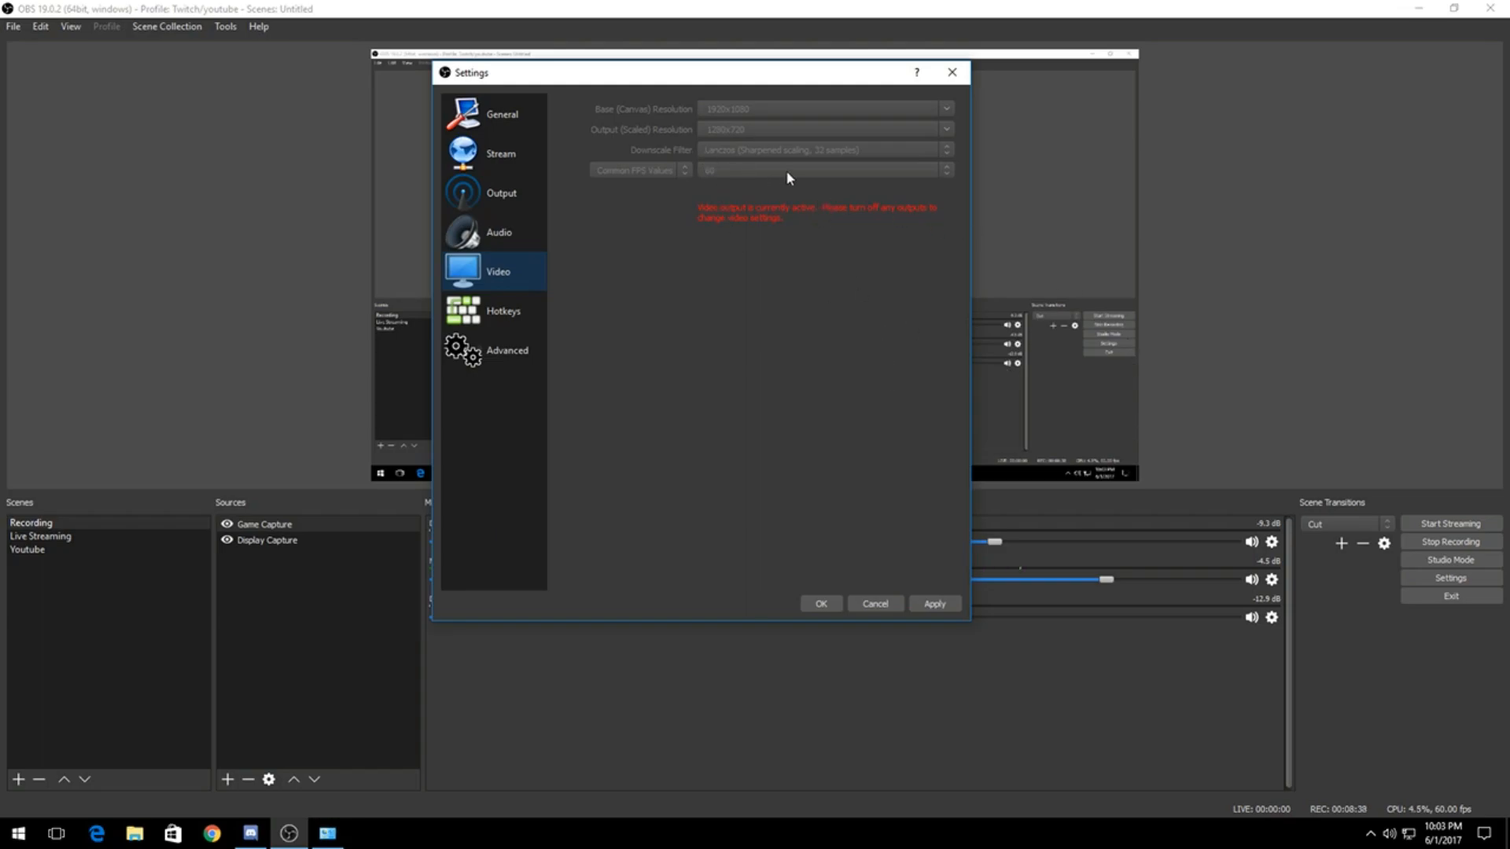
left_click_drag(773, 78, 474, 60)
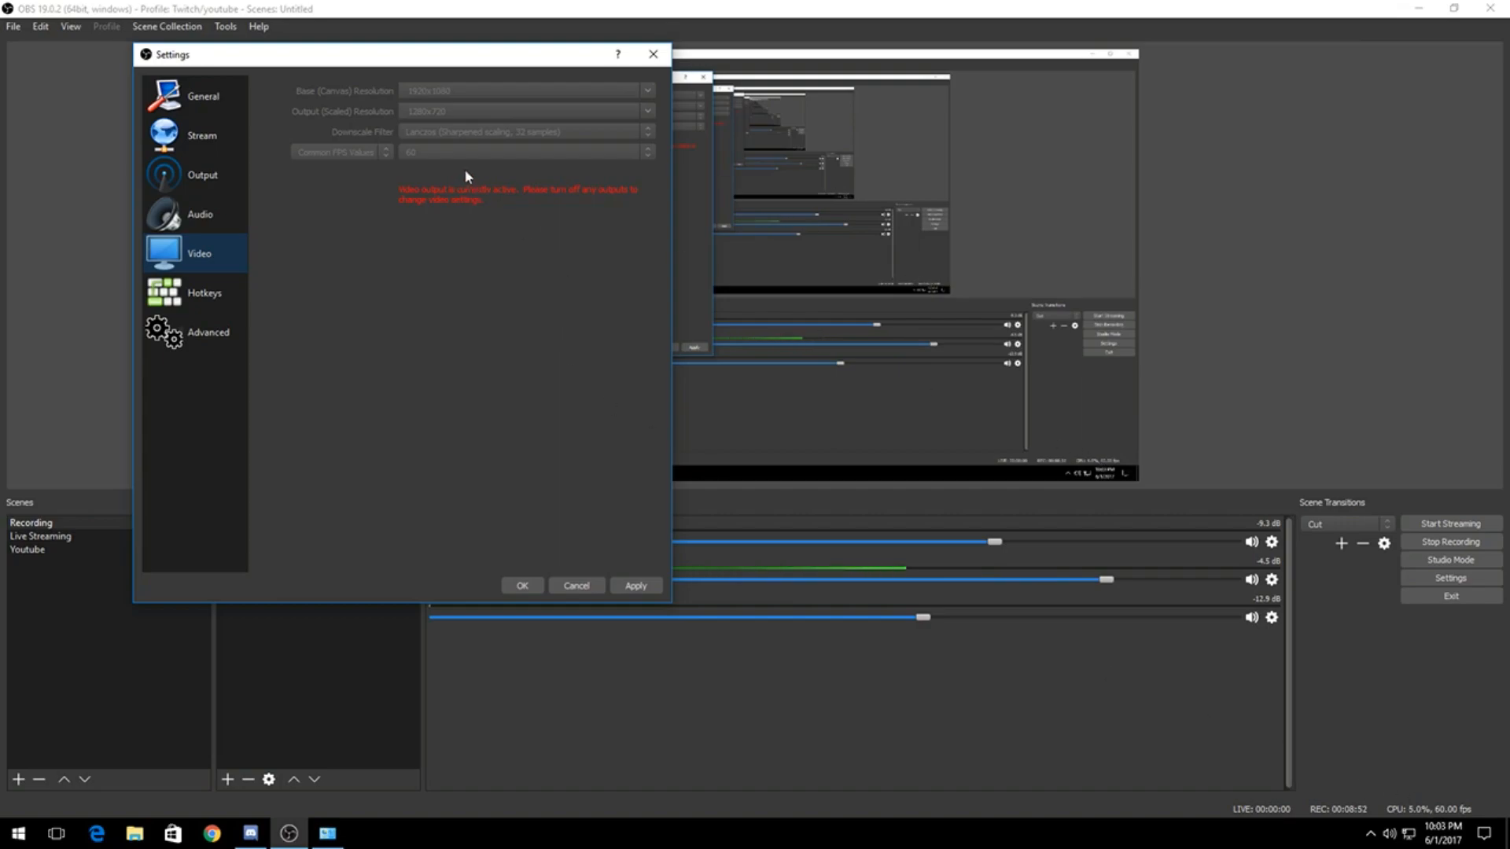
left_click_drag(482, 54, 593, 14)
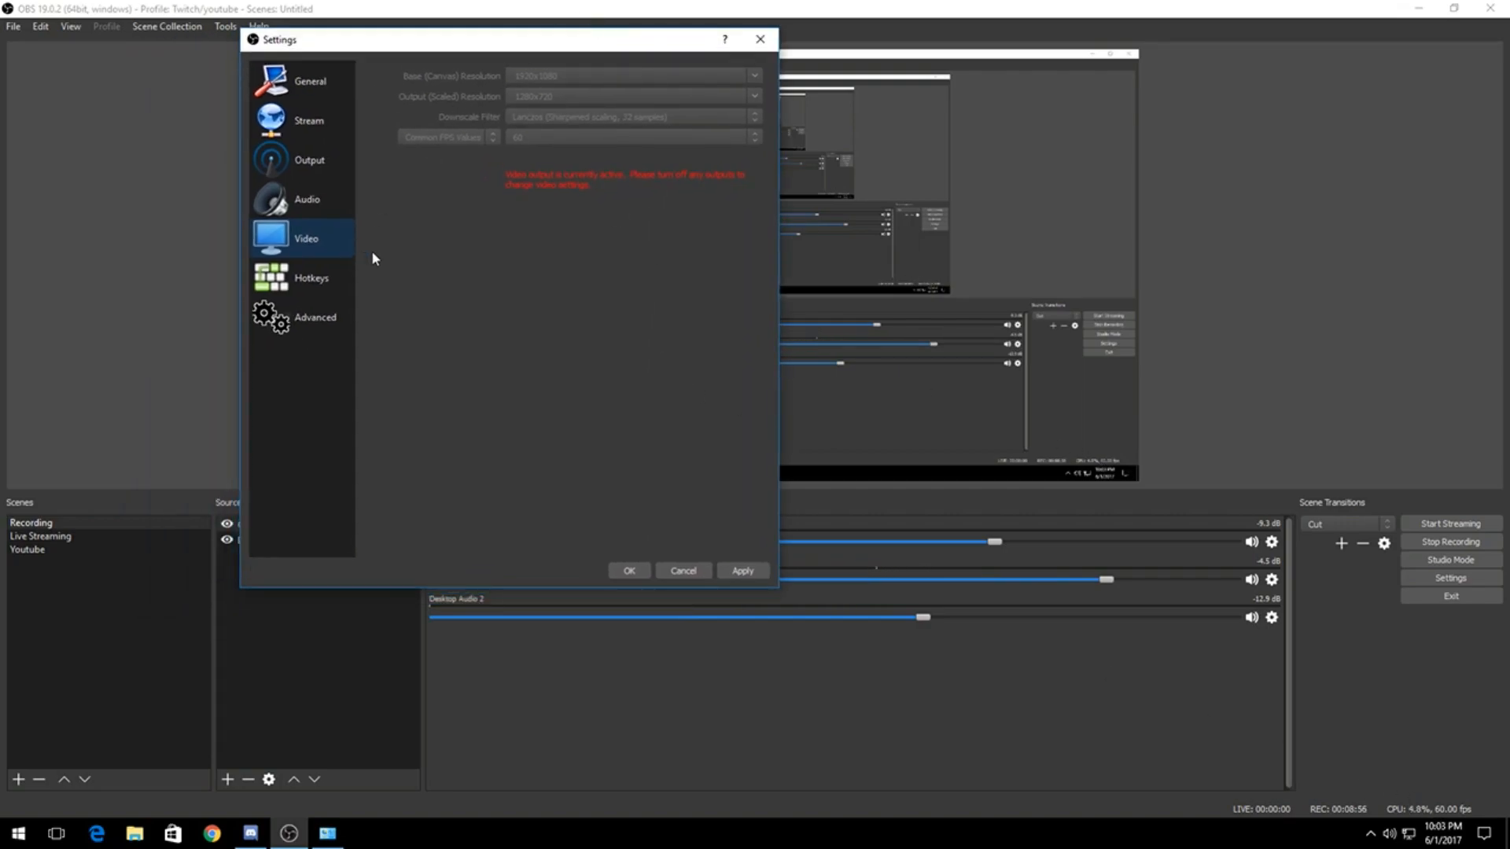
Step: Review the streaming and recording hotkeys and the advanced settings for process priority, filename formatting and automatic reconnect, keeping Process Priority at Above Normal
left_click(301, 275)
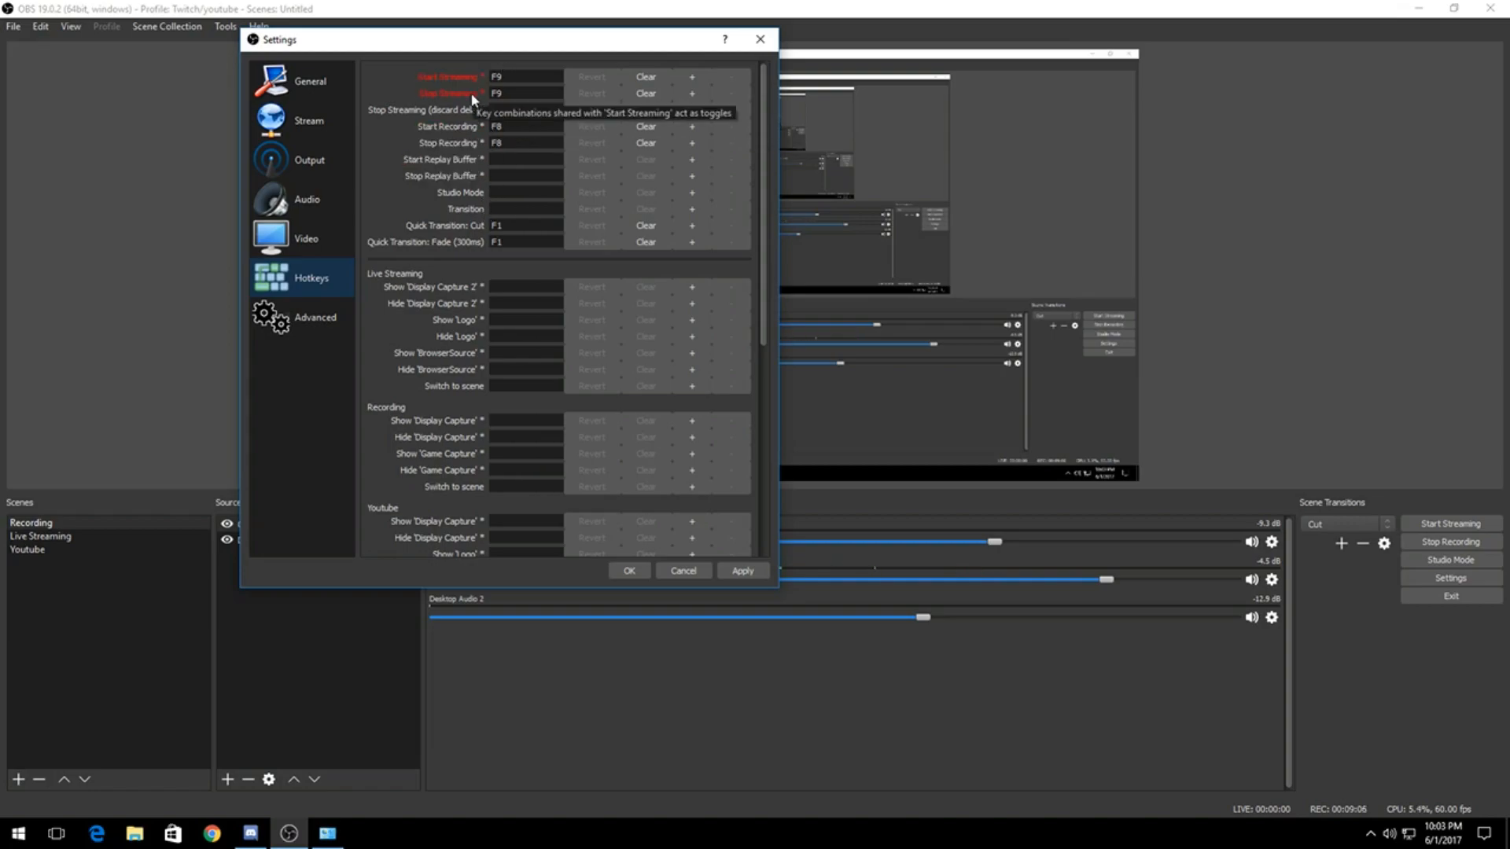
left_click_drag(435, 44, 597, 50)
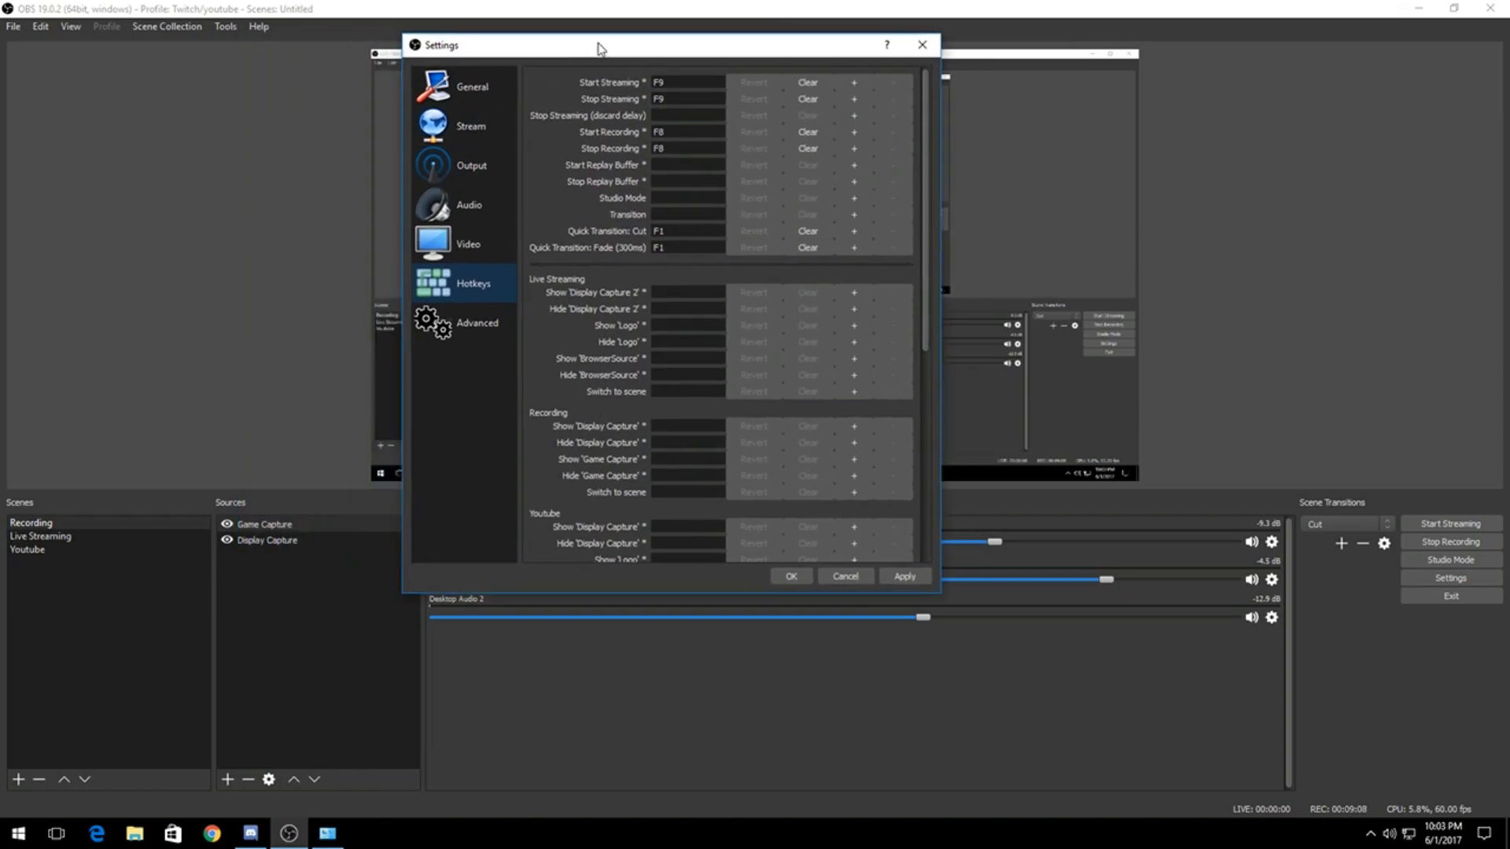
left_click(497, 317)
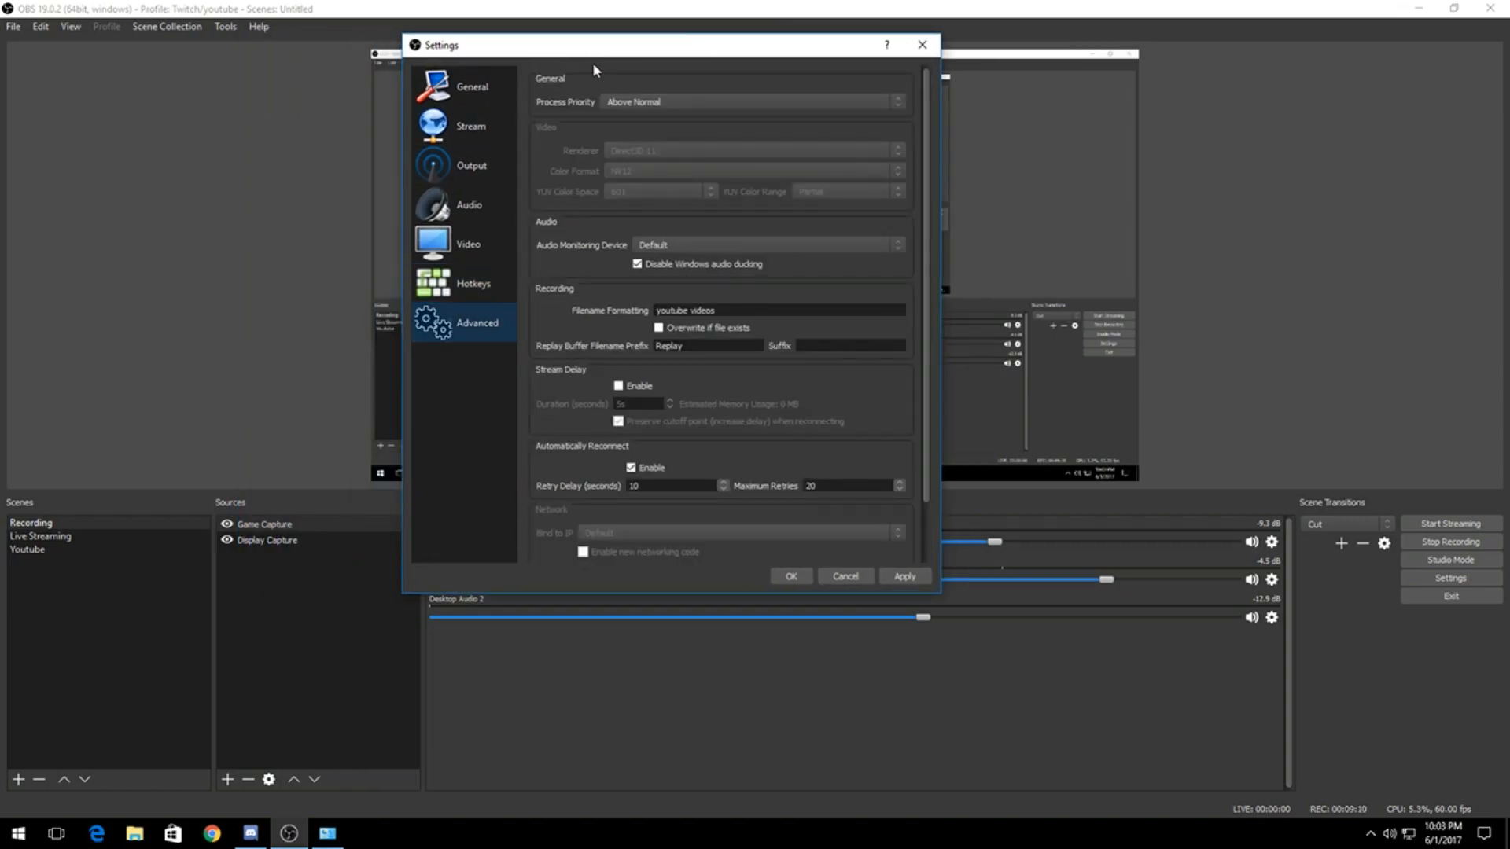
left_click(629, 103)
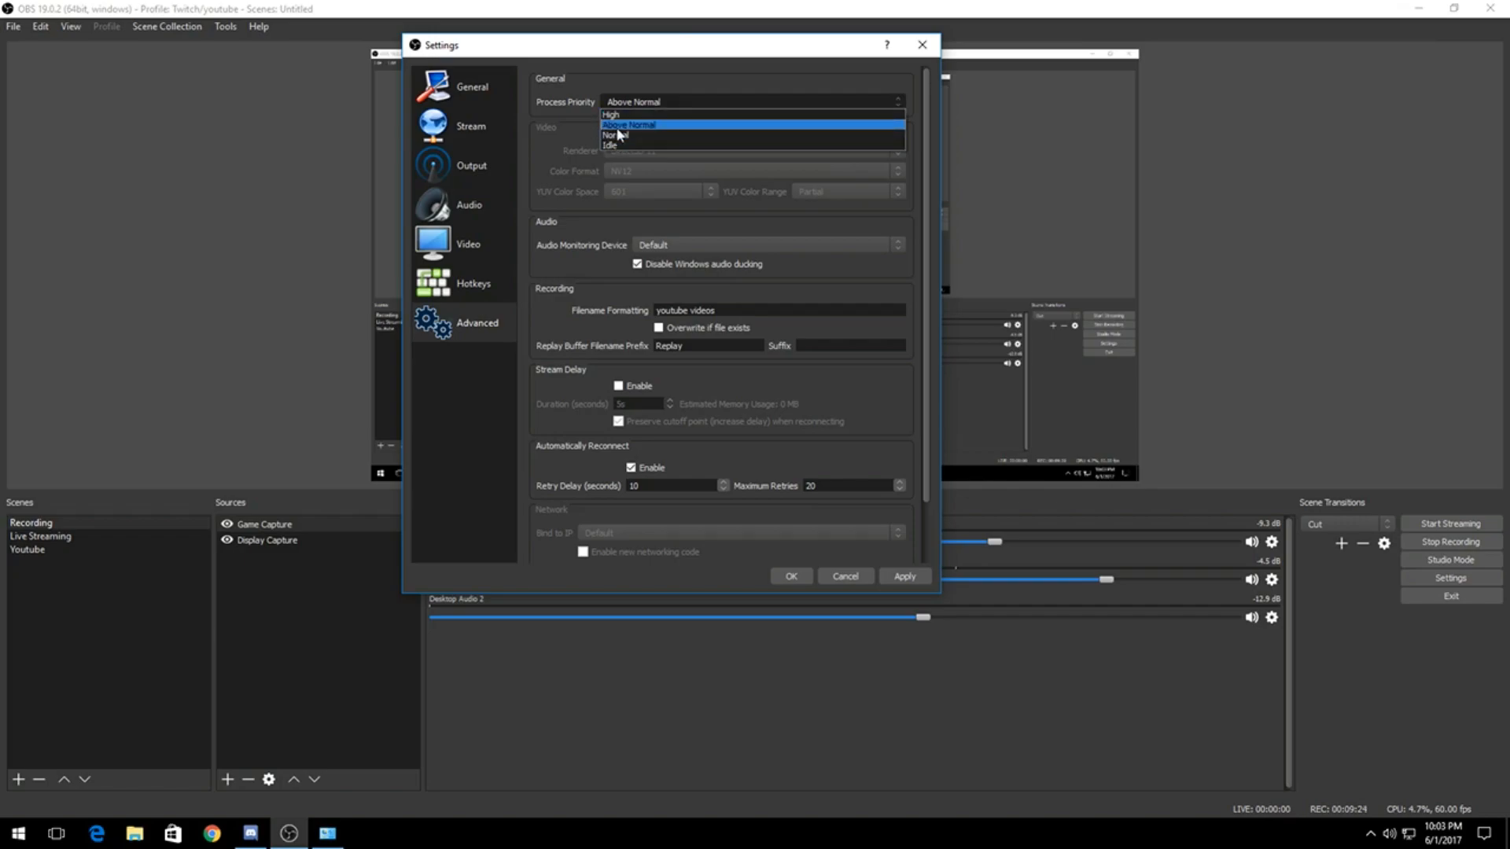
left_click(635, 102)
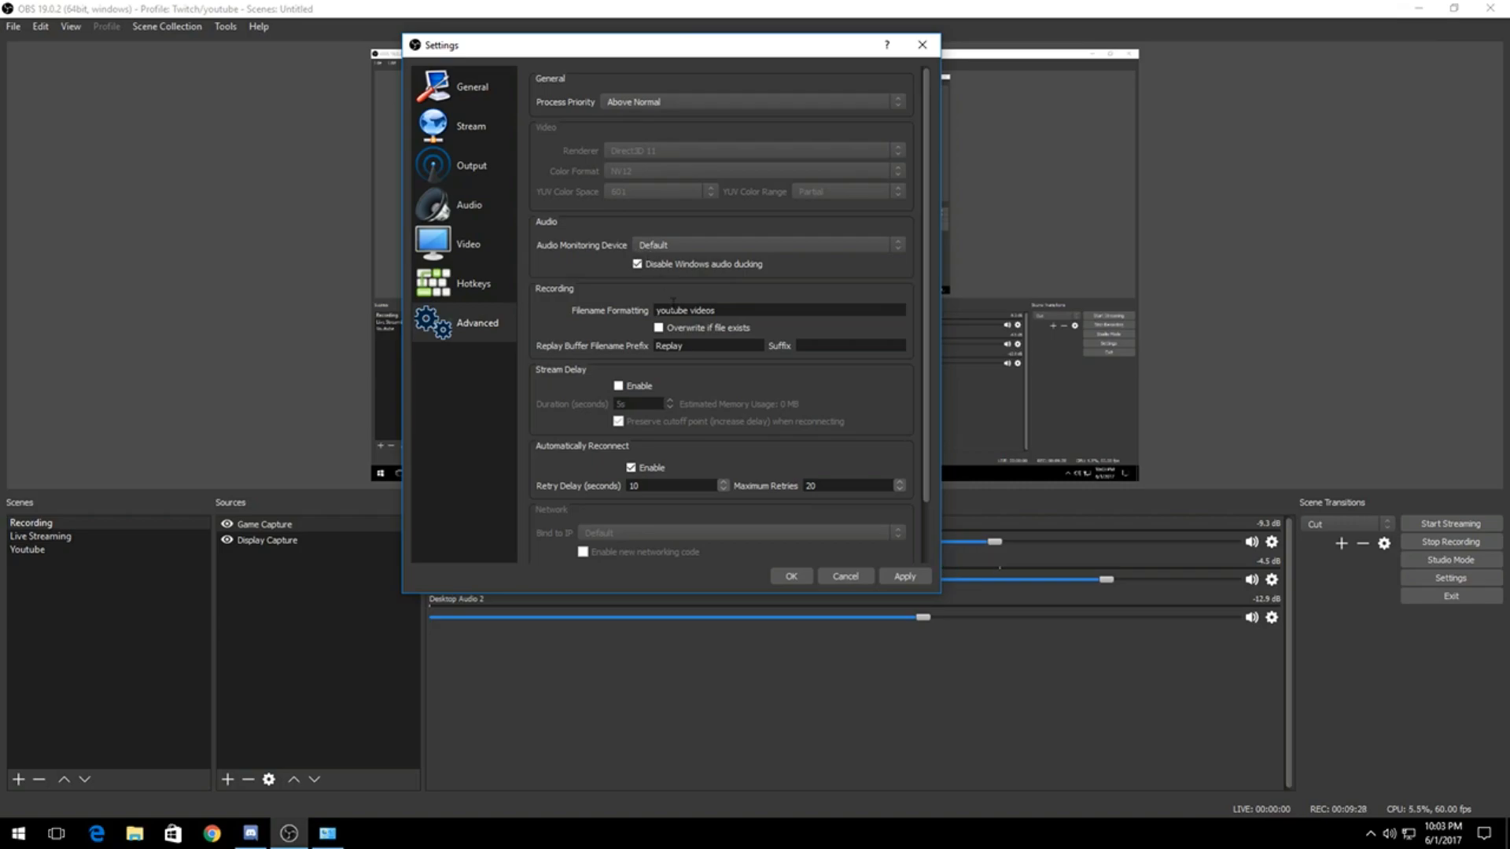
scroll(675, 308, "down", 2)
scroll(667, 500, "up", 2)
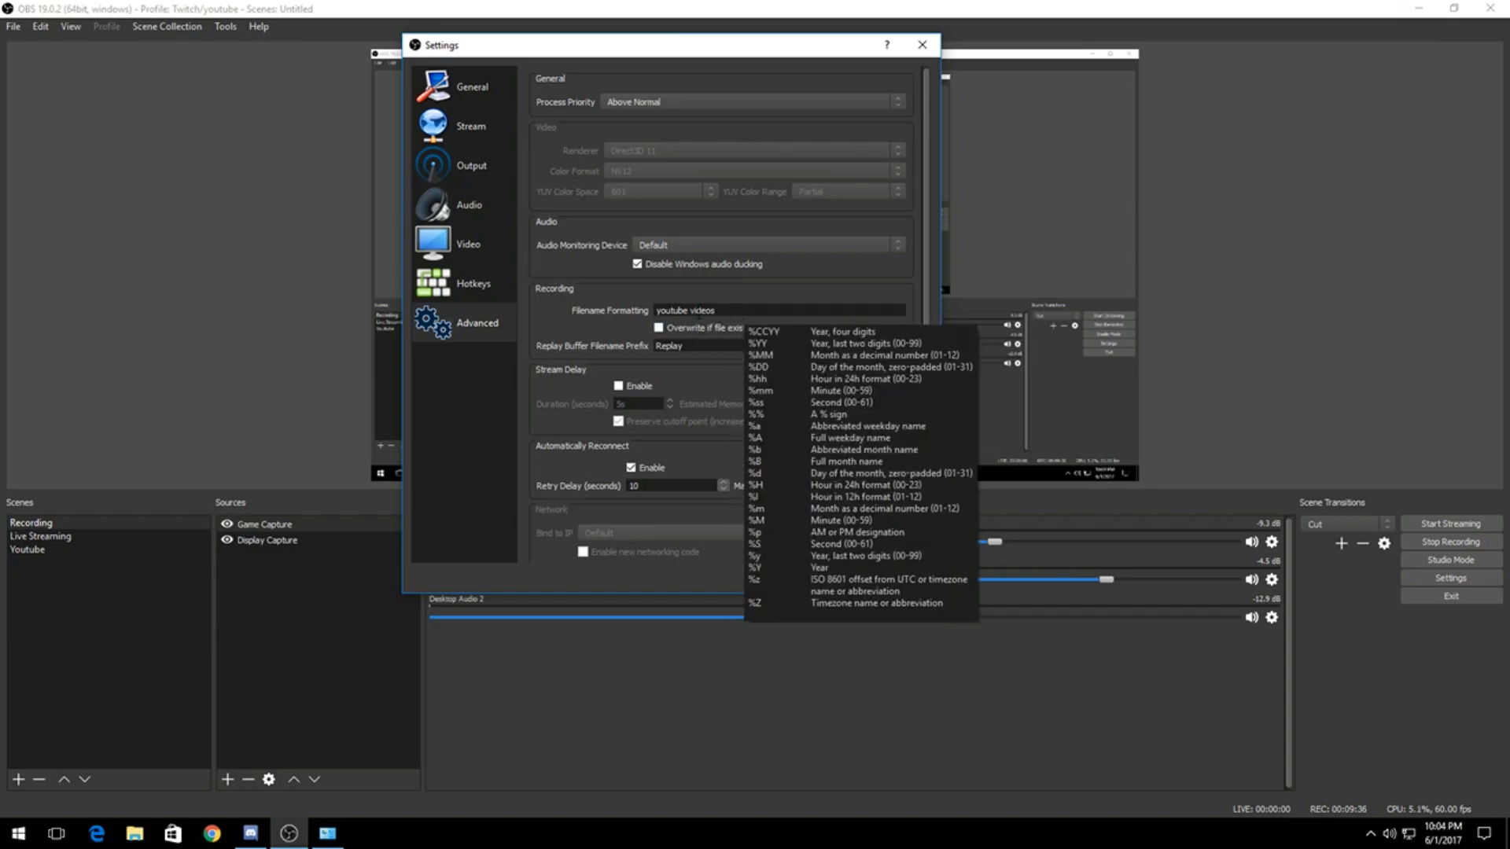
scroll(701, 415, "down", 1)
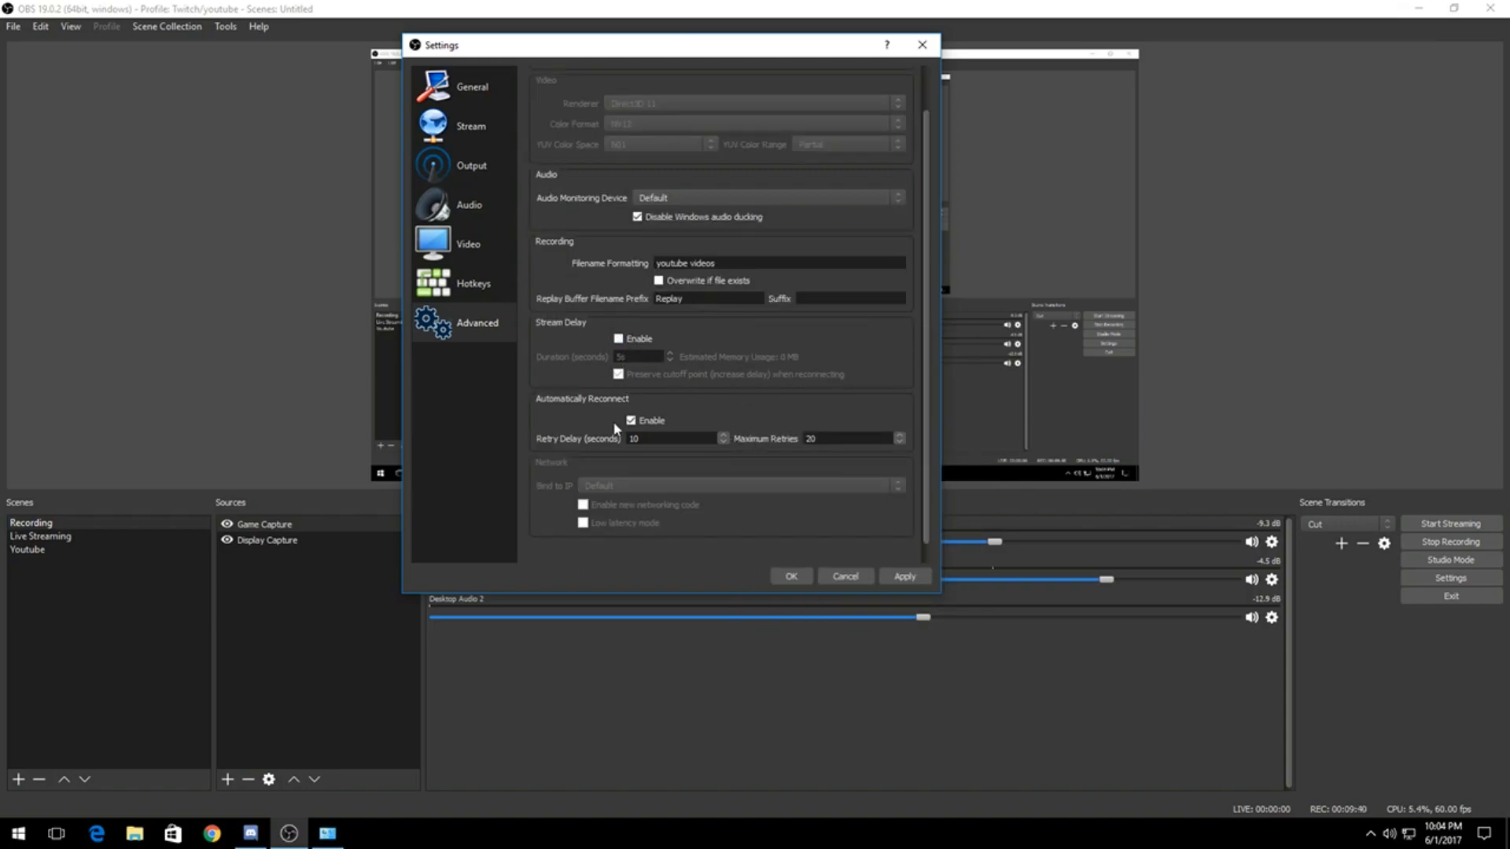
scroll(669, 485, "up", 2)
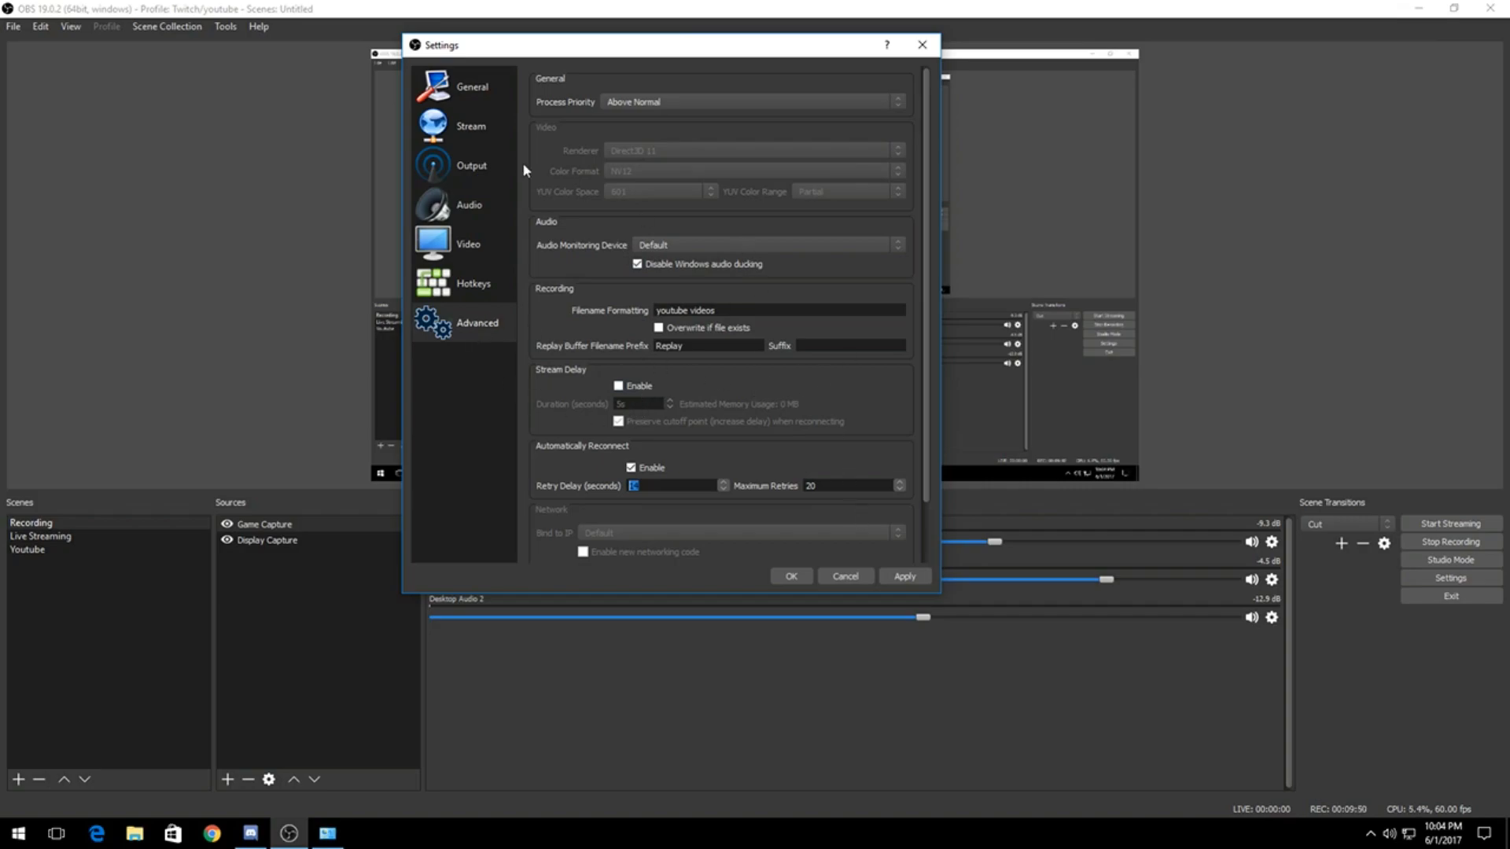
Step: Go back through the hotkey, audio and stream settings, and return to the recording output settings
left_click(465, 289)
left_click(465, 232)
left_click(470, 204)
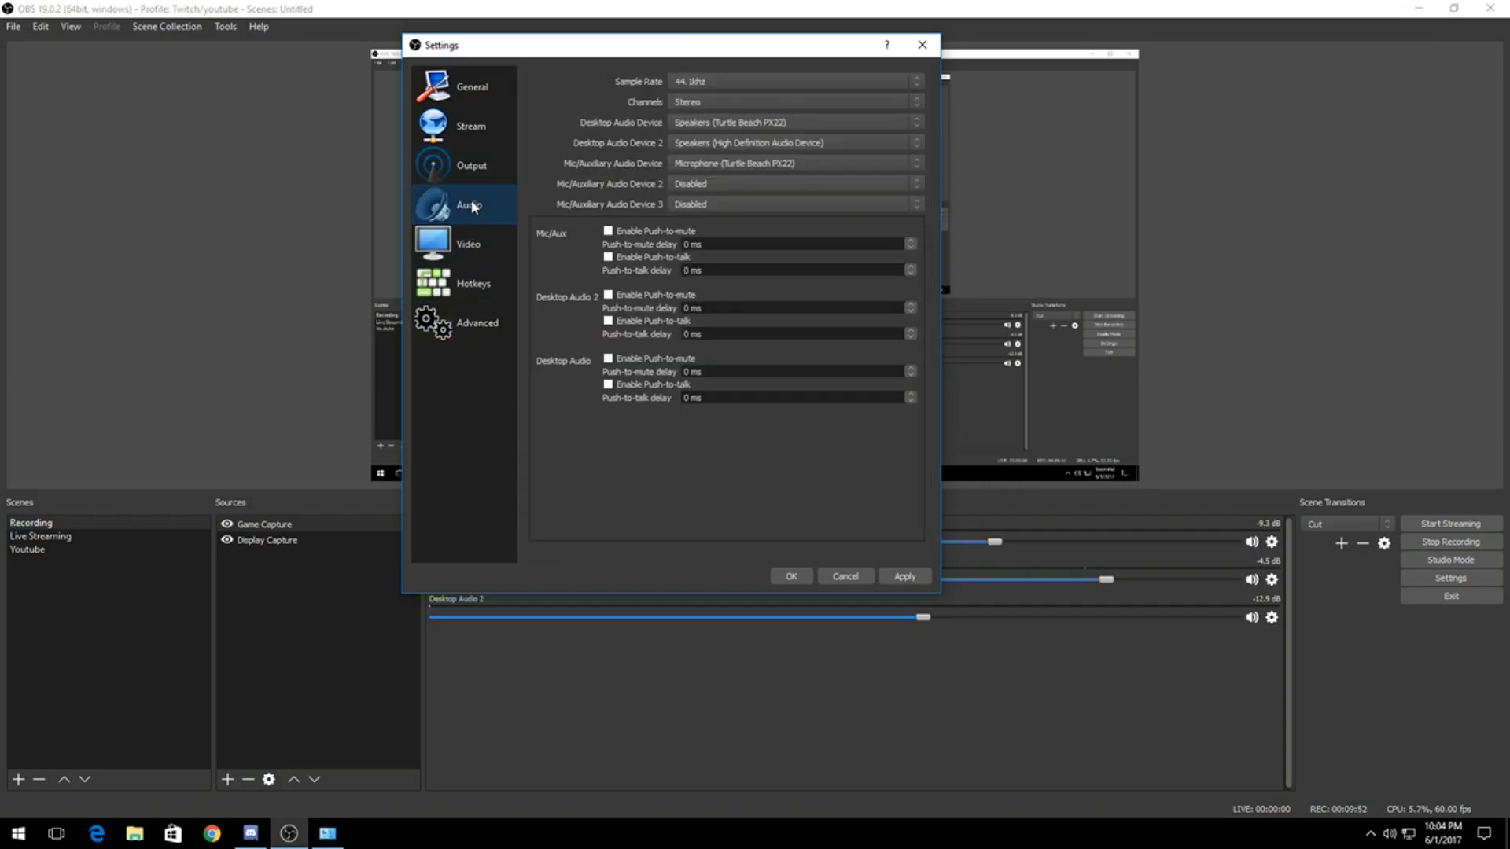
left_click(470, 167)
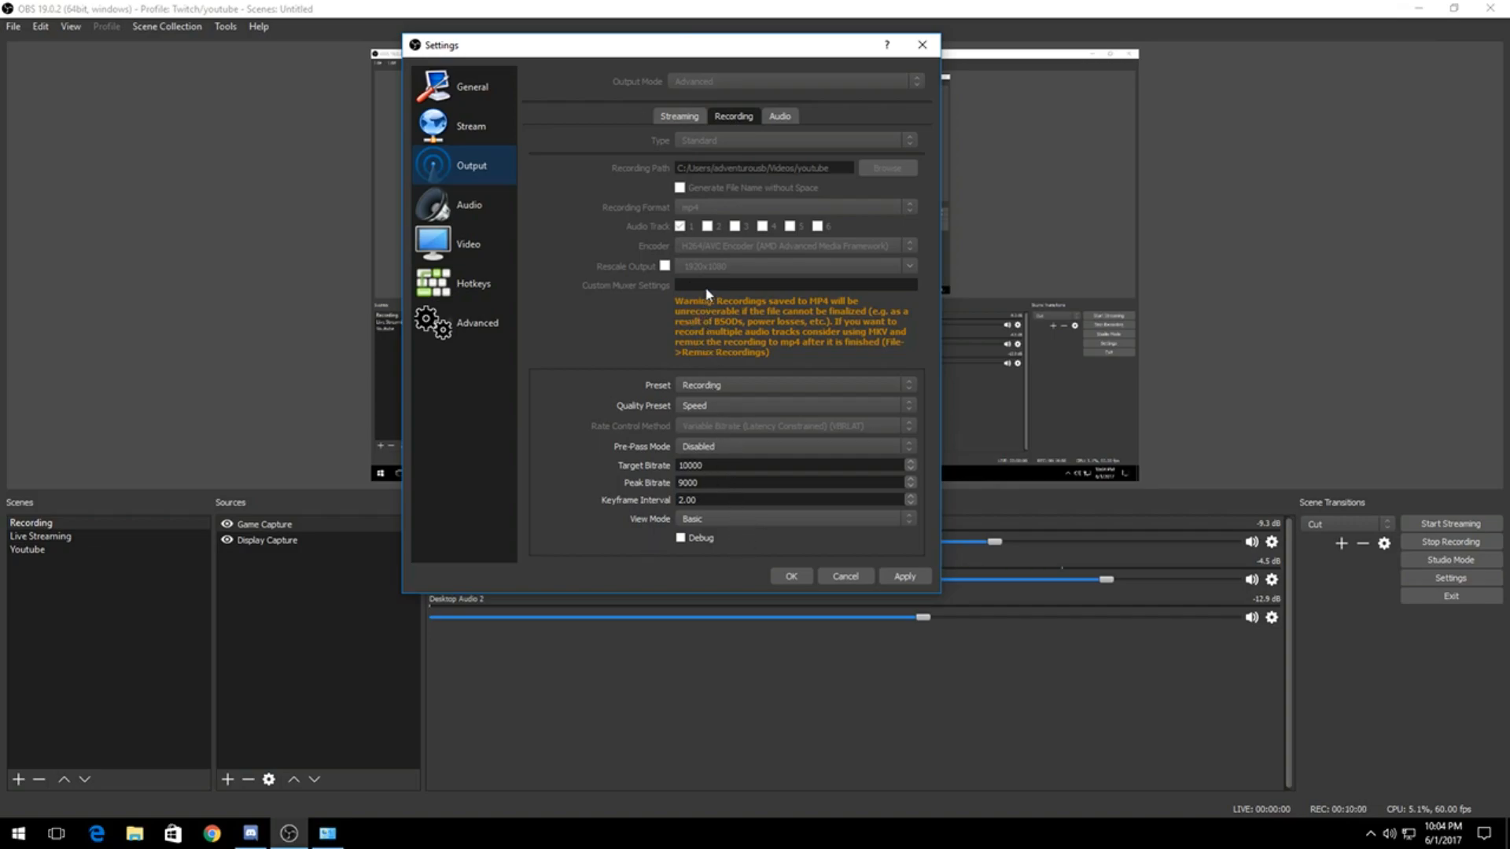
left_click(462, 124)
left_click(445, 206)
left_click(466, 172)
Step: Try the High Quality, Lossless and Twitch presets for the recording encoder, and restore the Recording preset
left_click(715, 385)
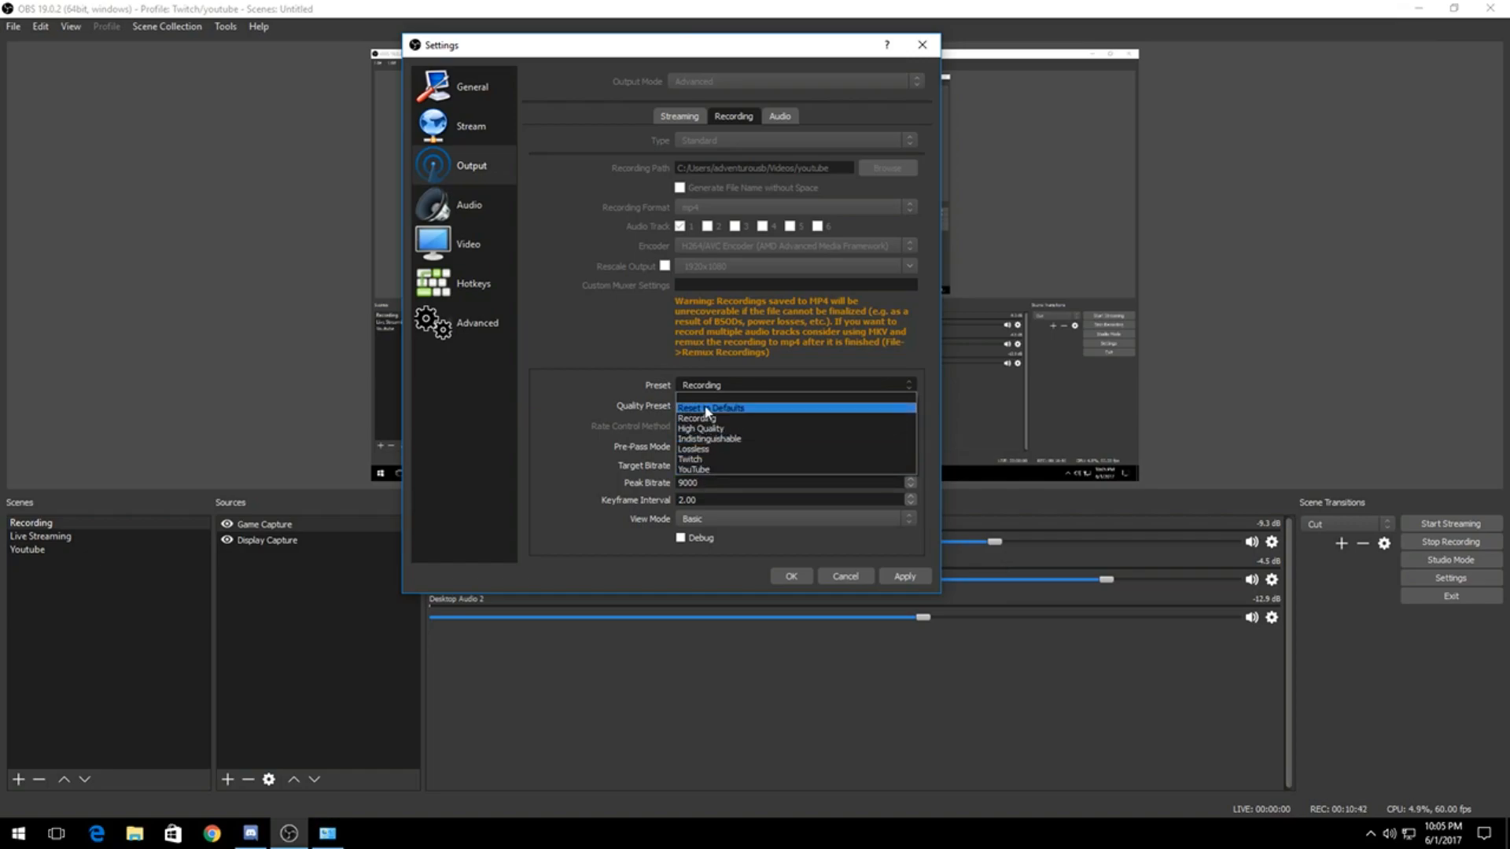
left_click(705, 386)
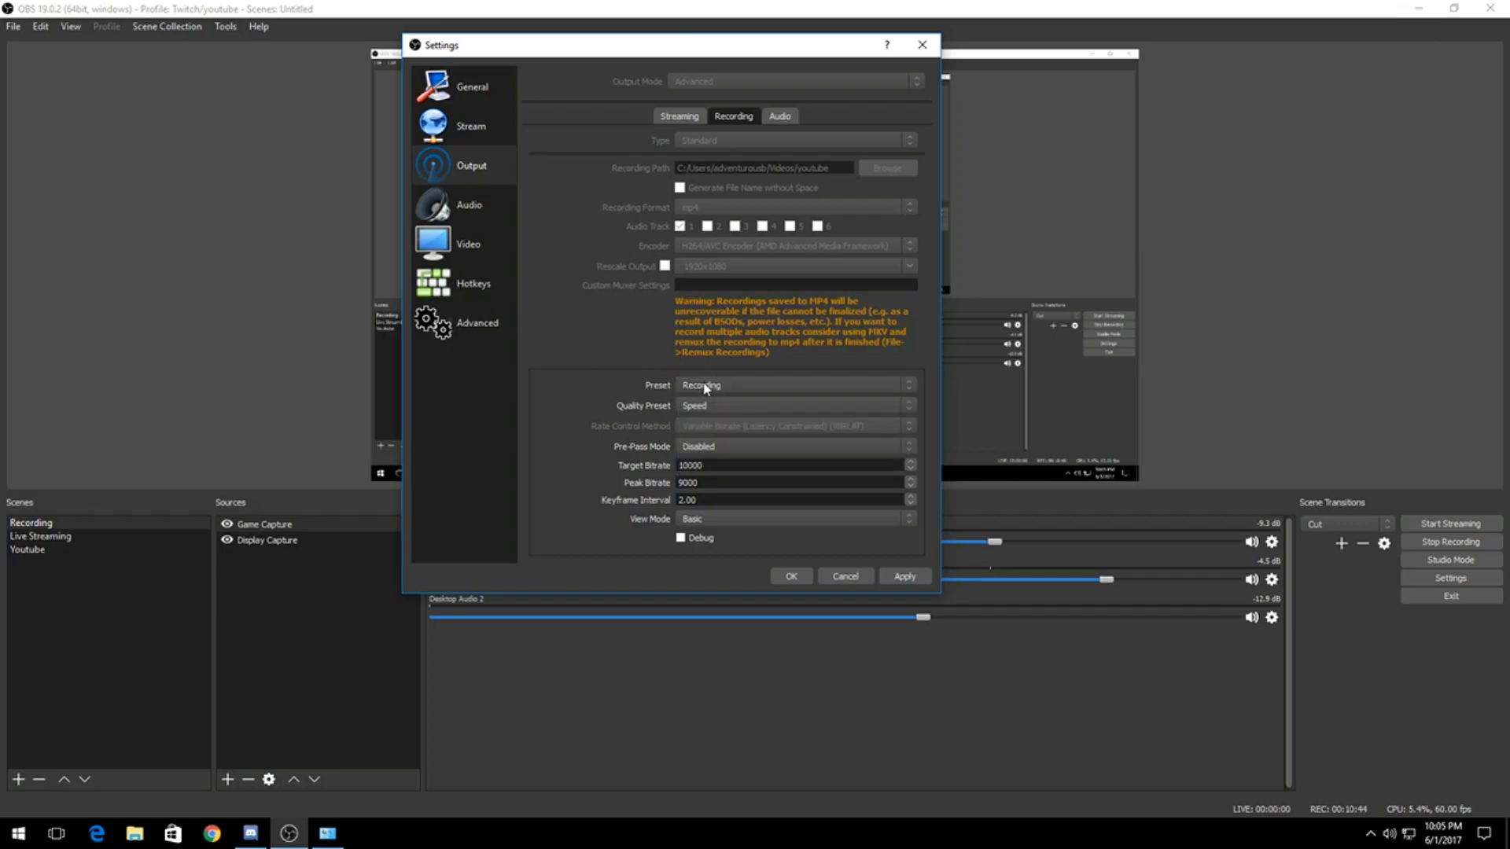
left_click(705, 387)
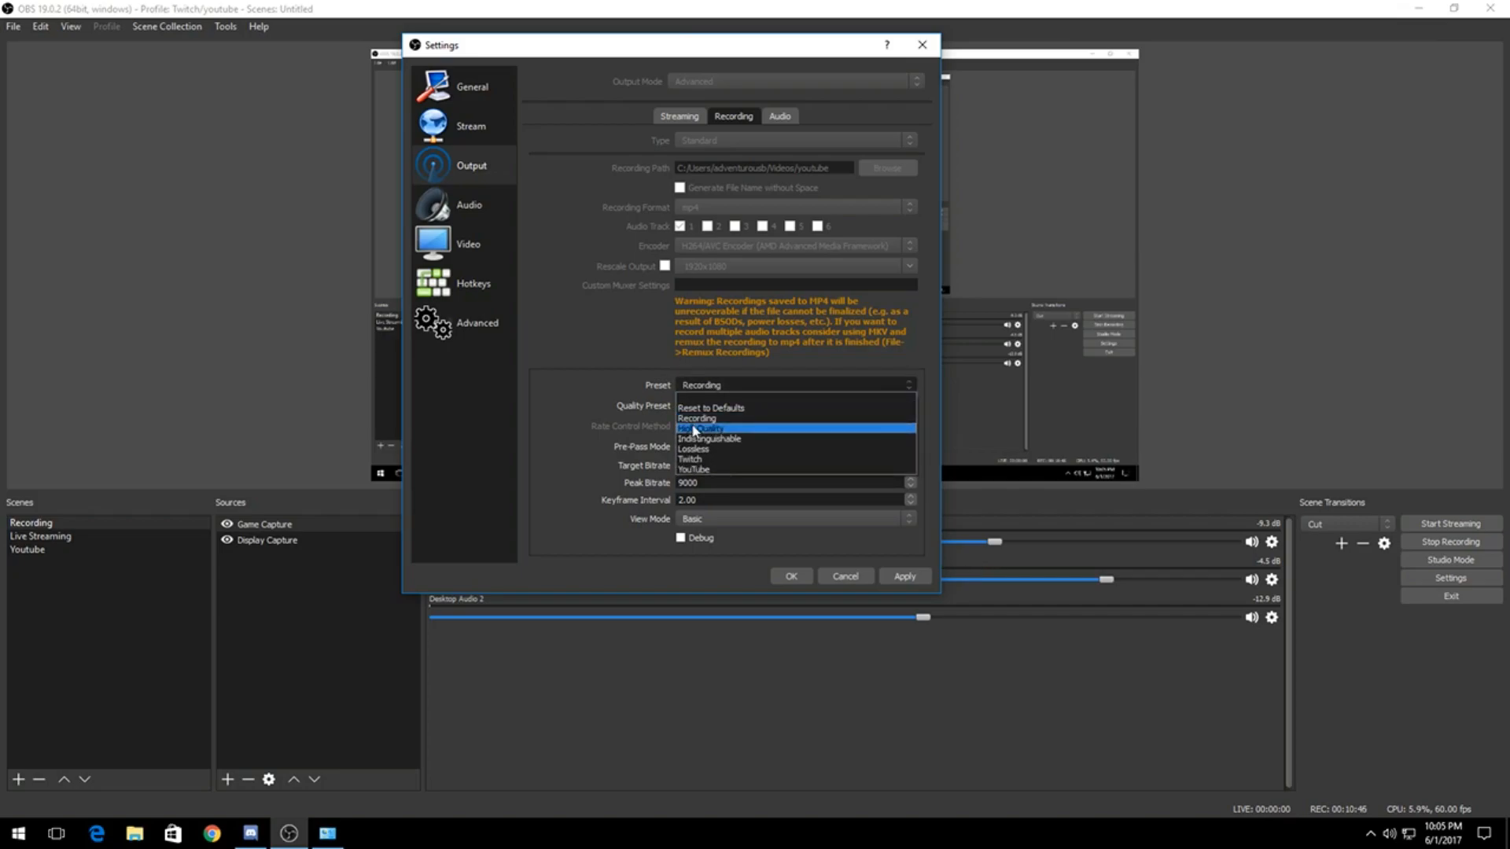
left_click(694, 430)
left_click(708, 384)
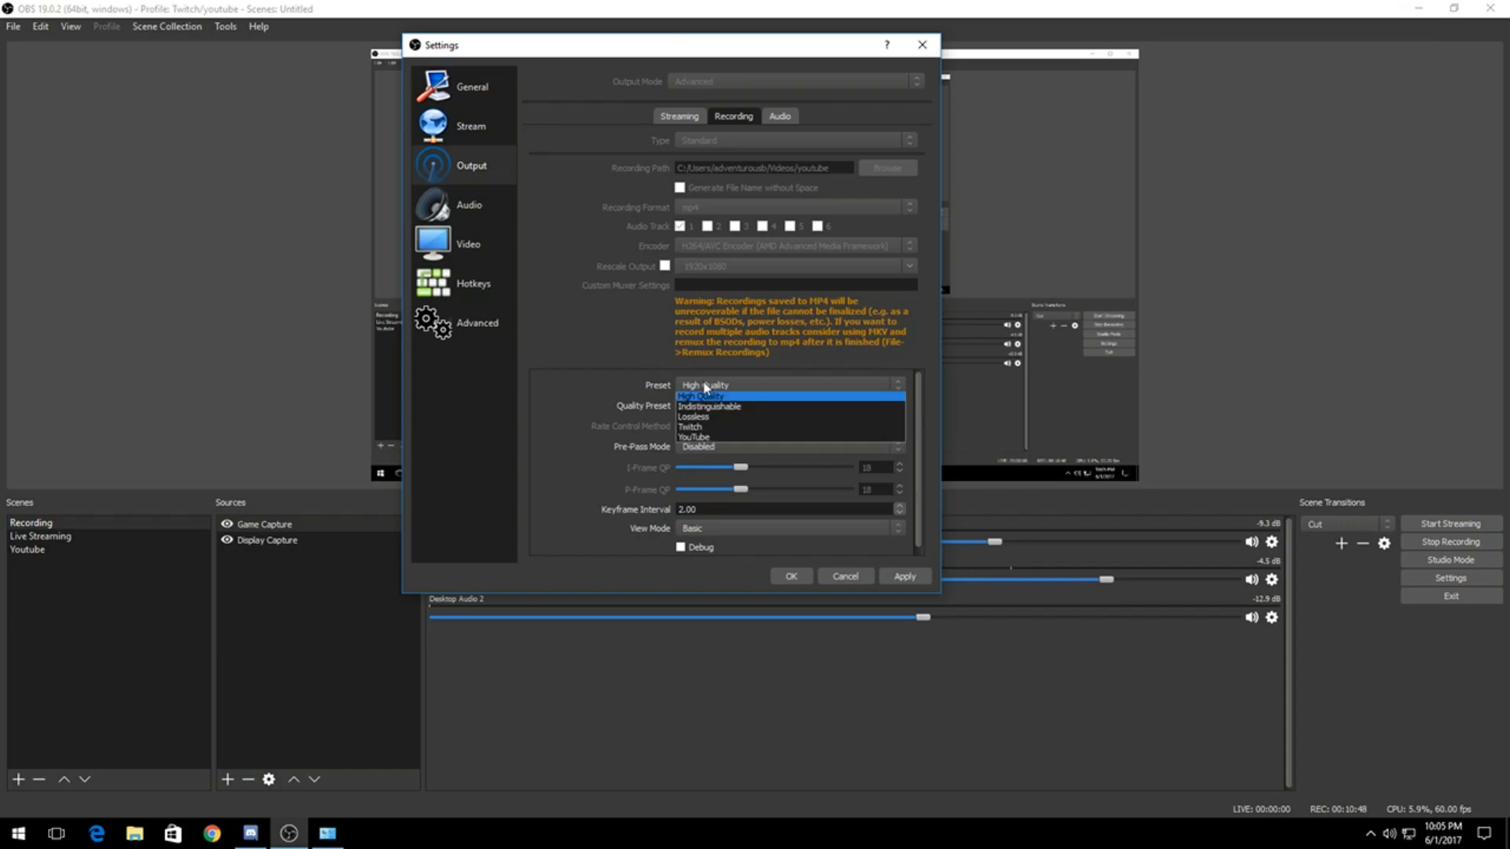
left_click(692, 449)
left_click(707, 387)
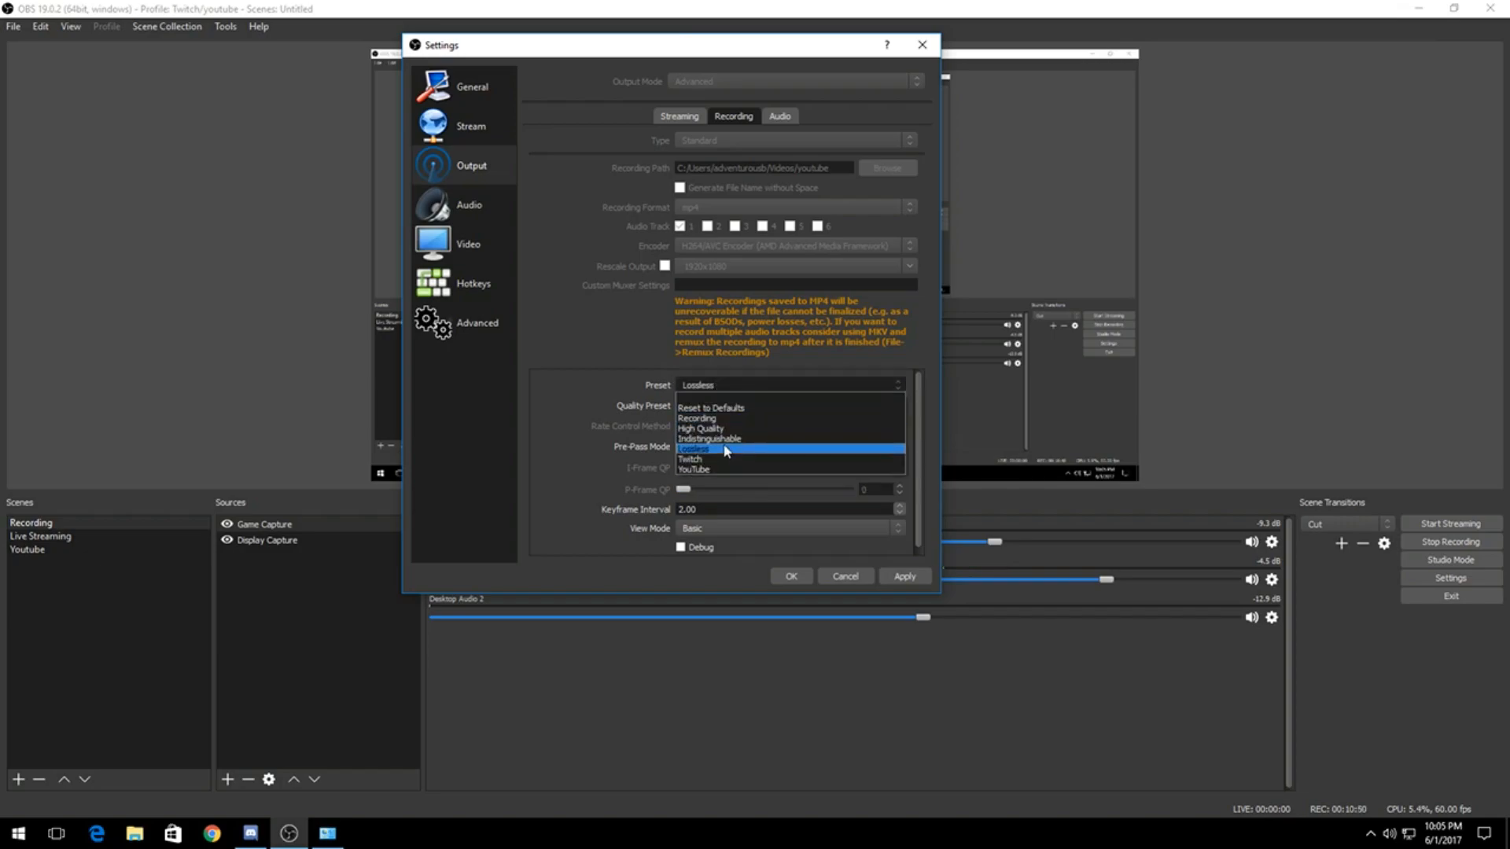
left_click(710, 461)
left_click(714, 385)
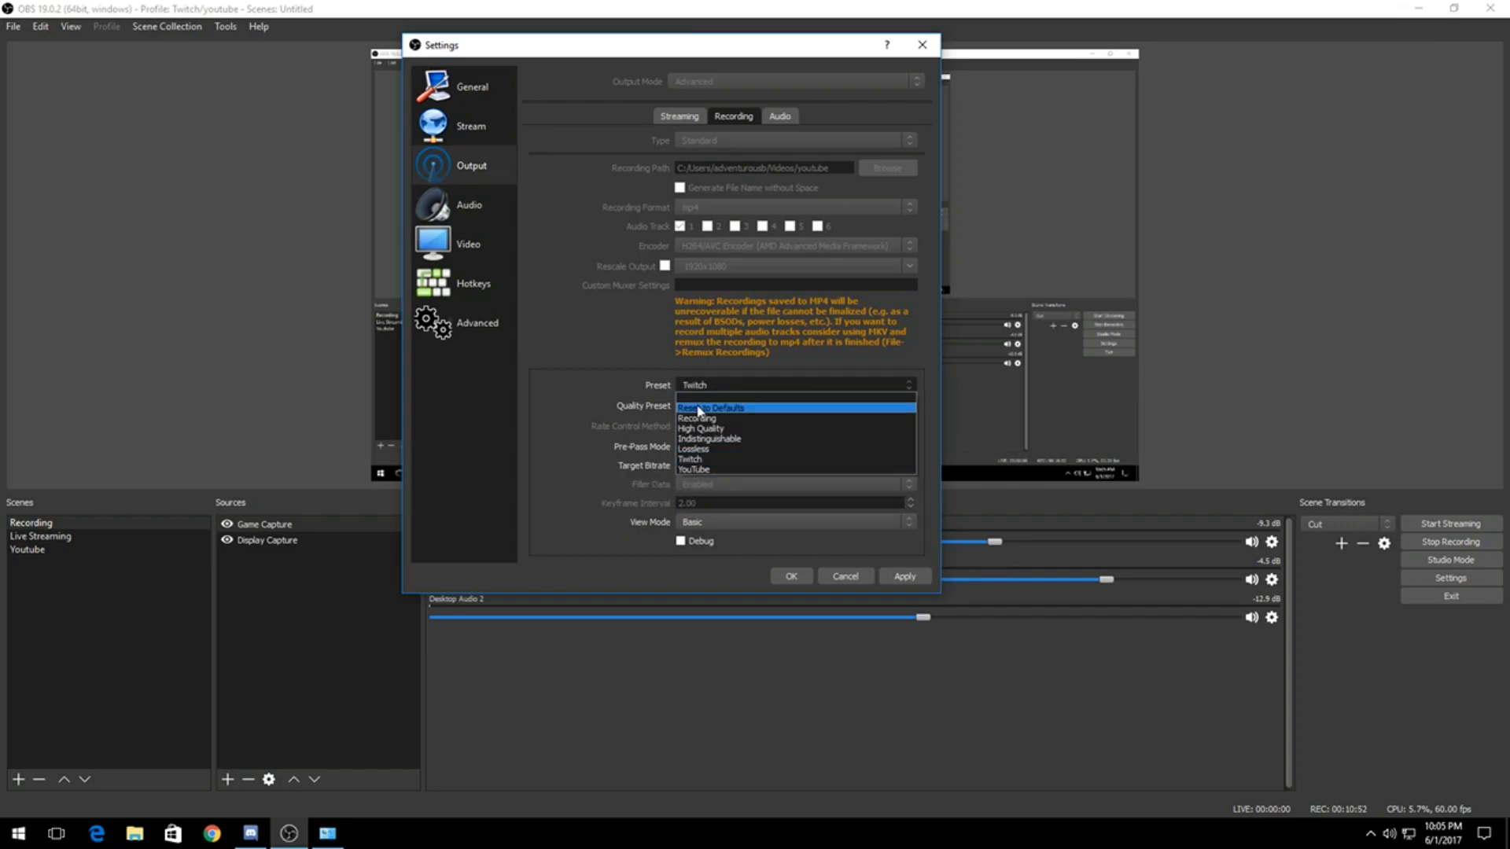
left_click(692, 418)
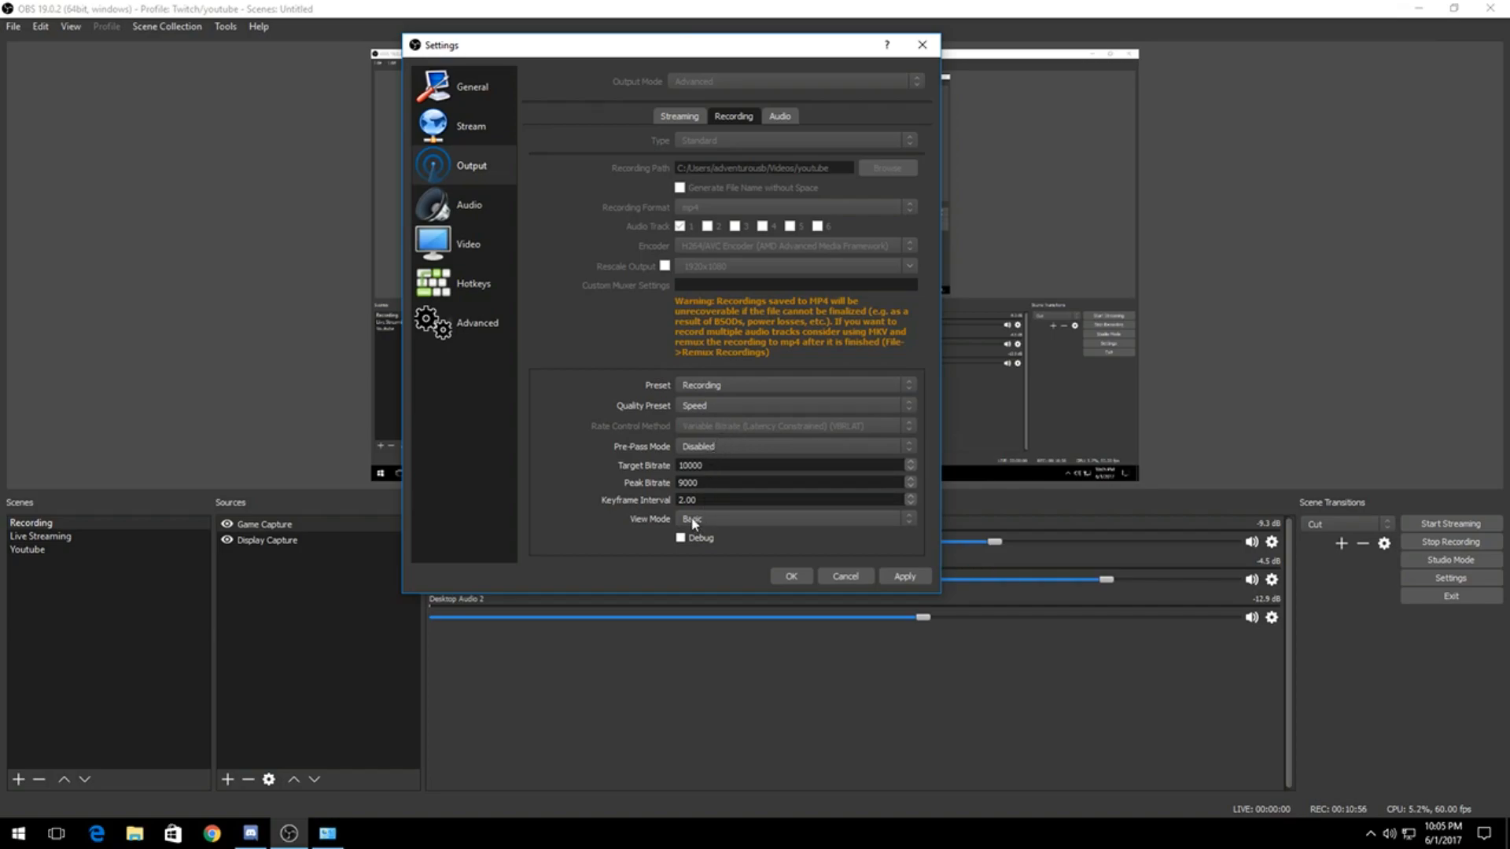
Step: Keep the streaming encoder's preset at Twitch and its quality preset at Speed, and set Pre-Pass Mode to Disabled
left_click(679, 116)
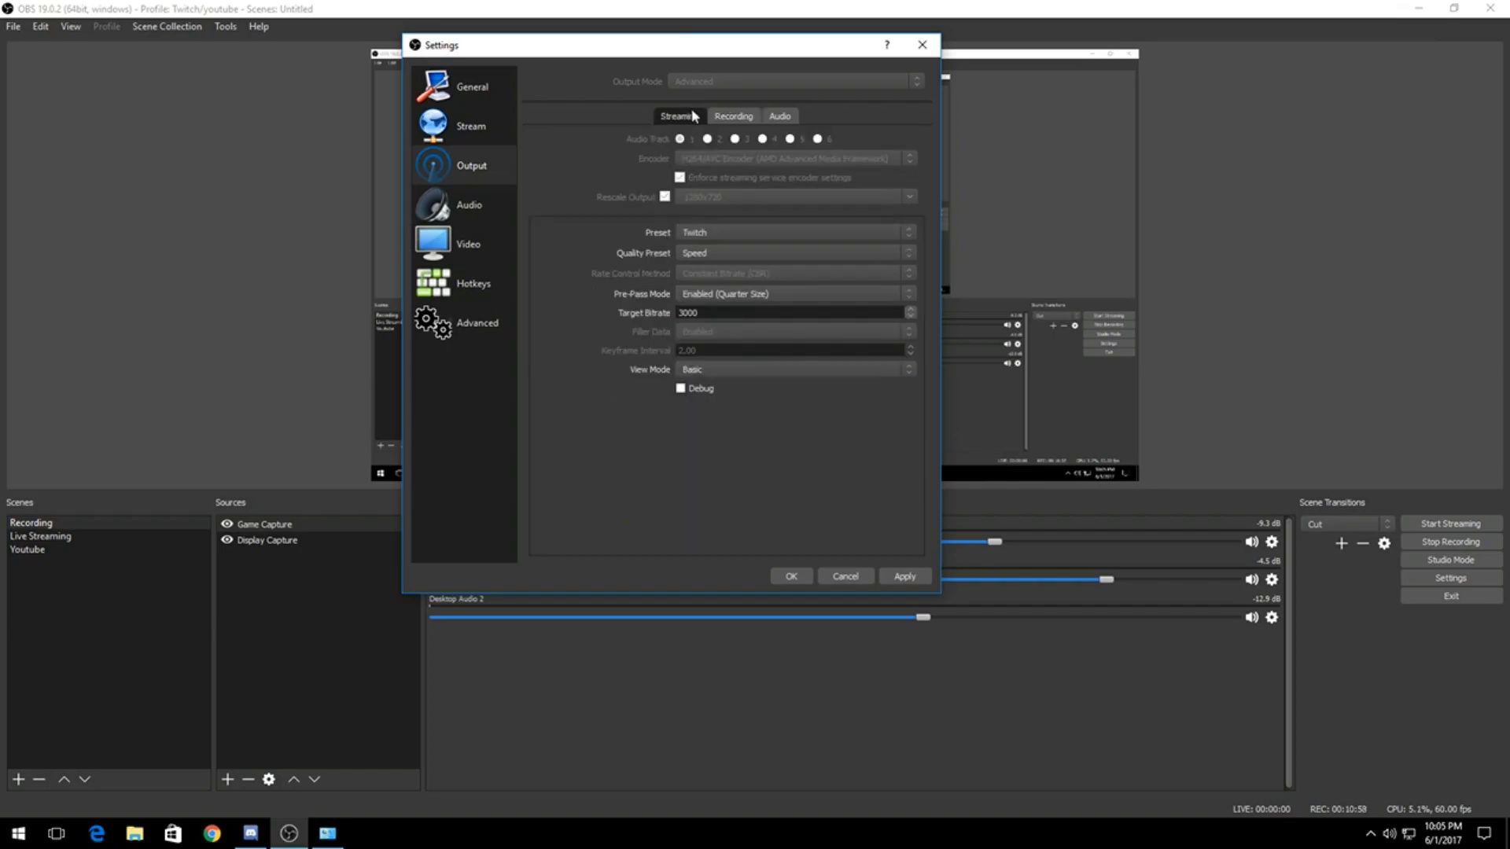
left_click(700, 232)
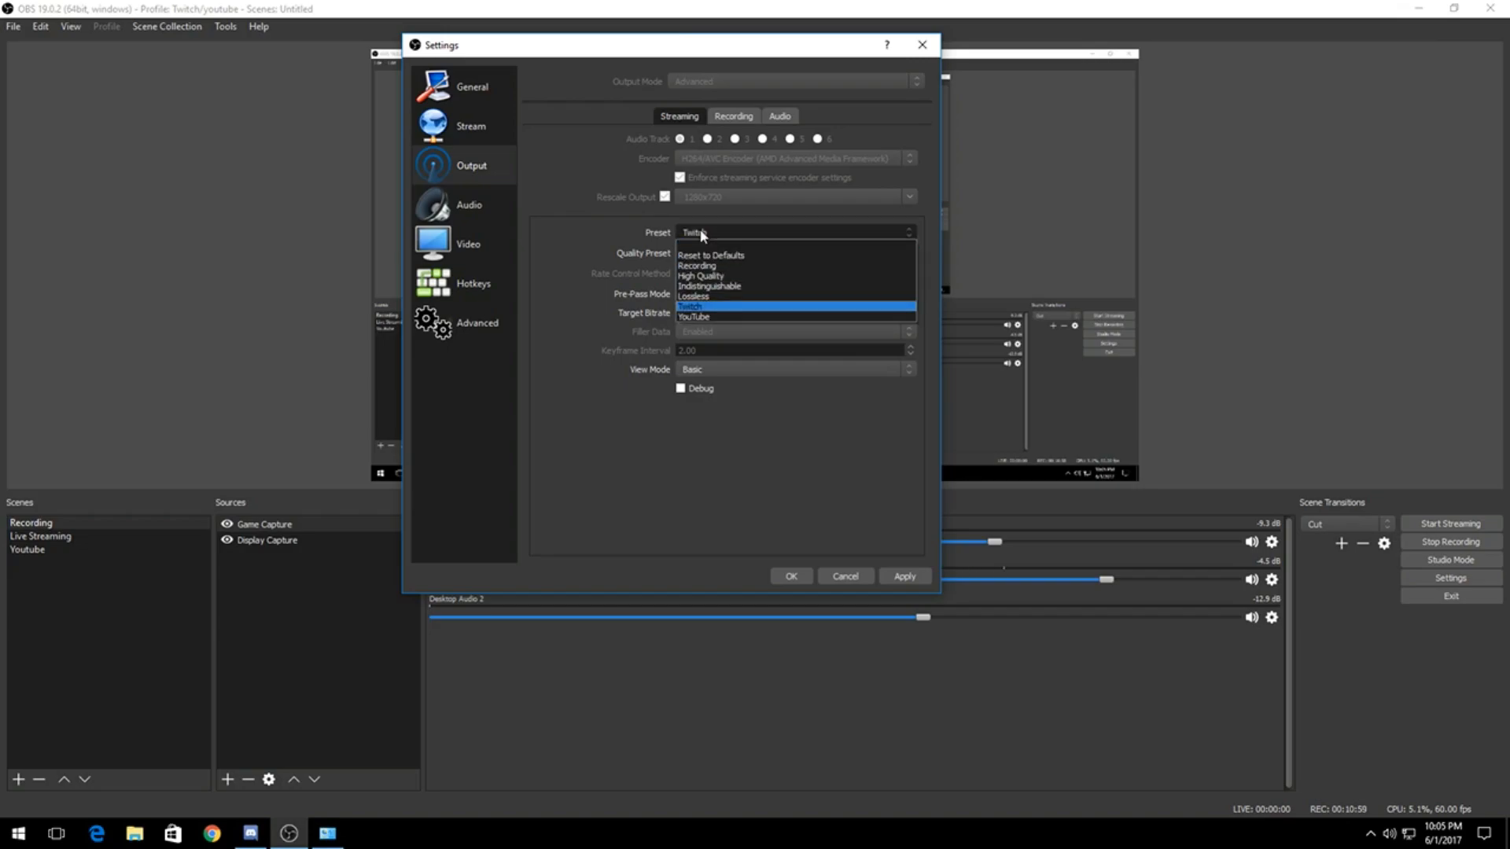
left_click(692, 306)
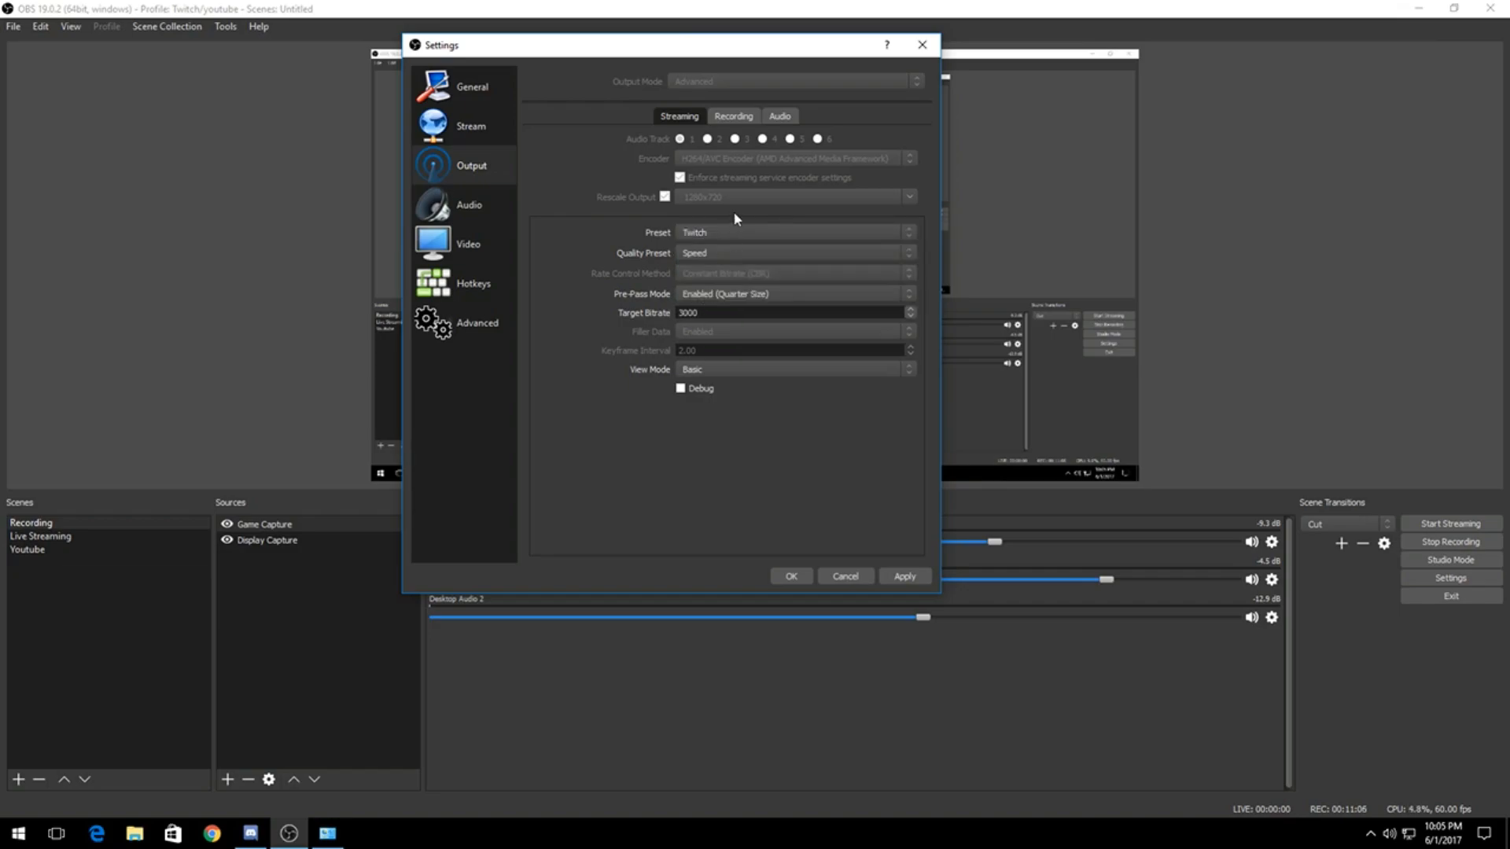
left_click(702, 296)
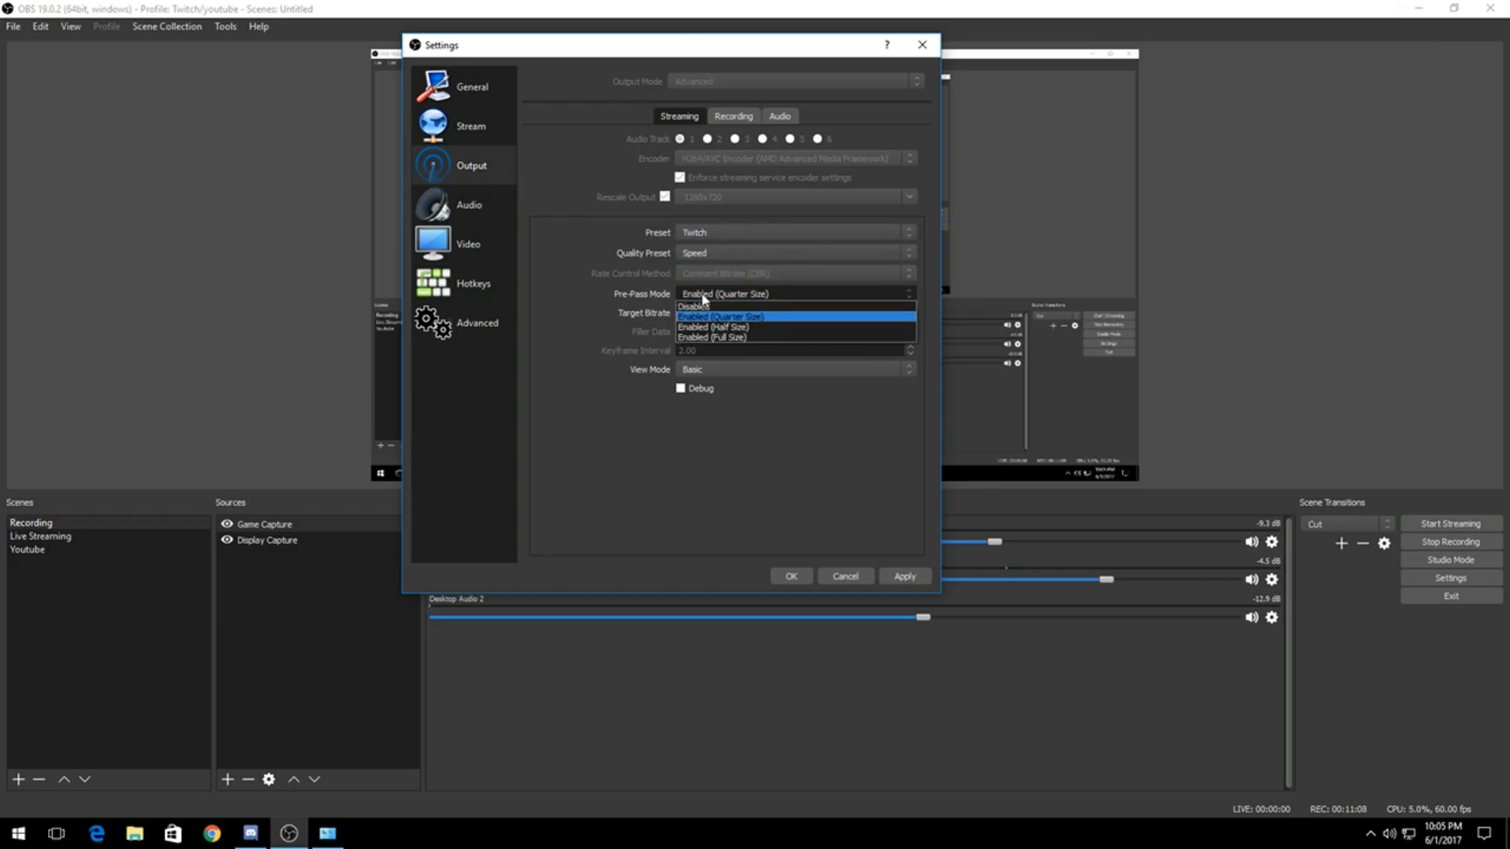
left_click(693, 305)
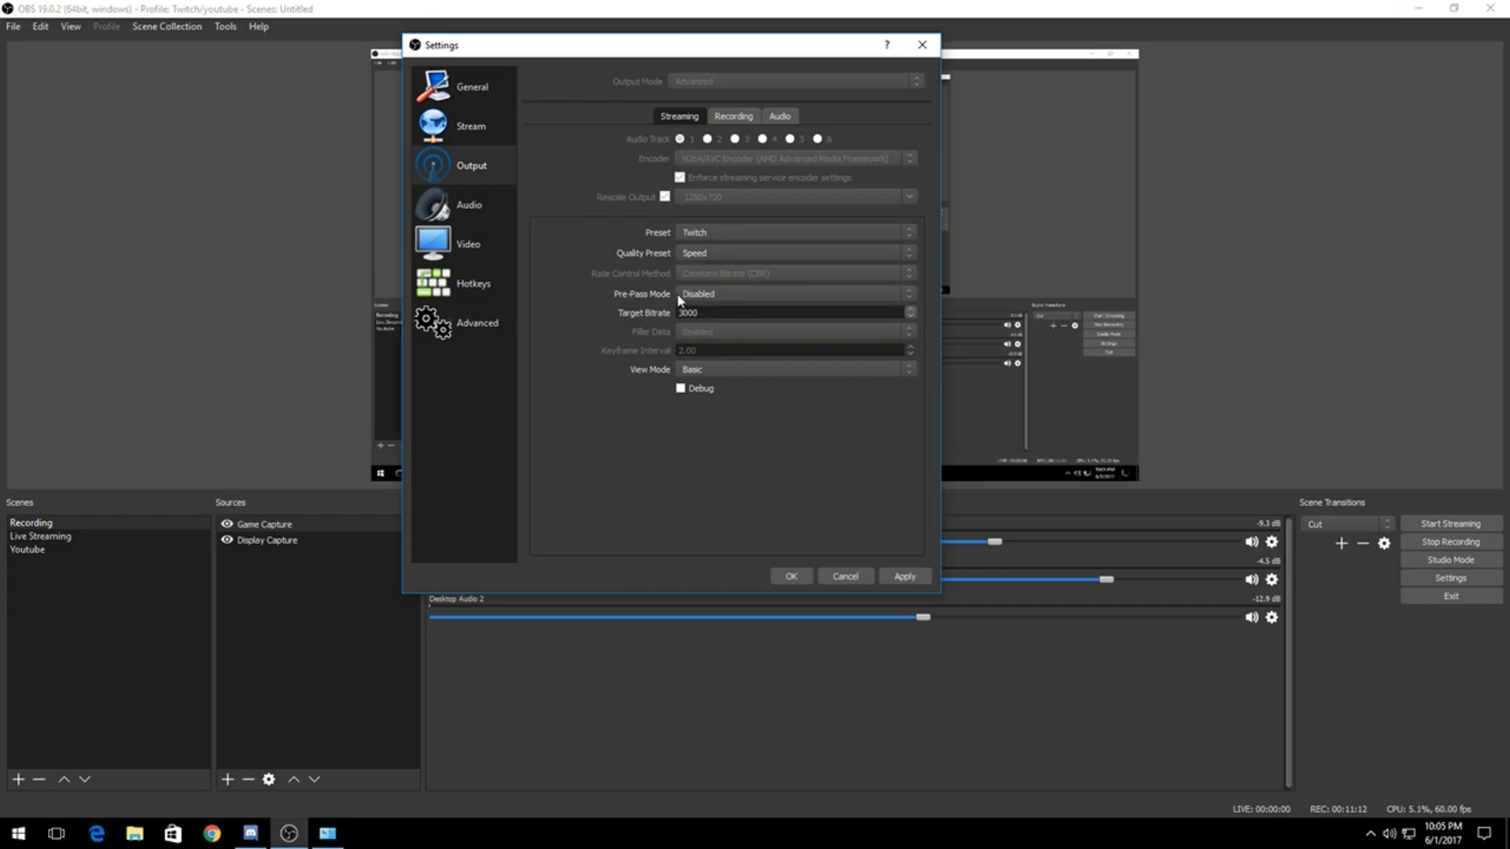
left_click(699, 252)
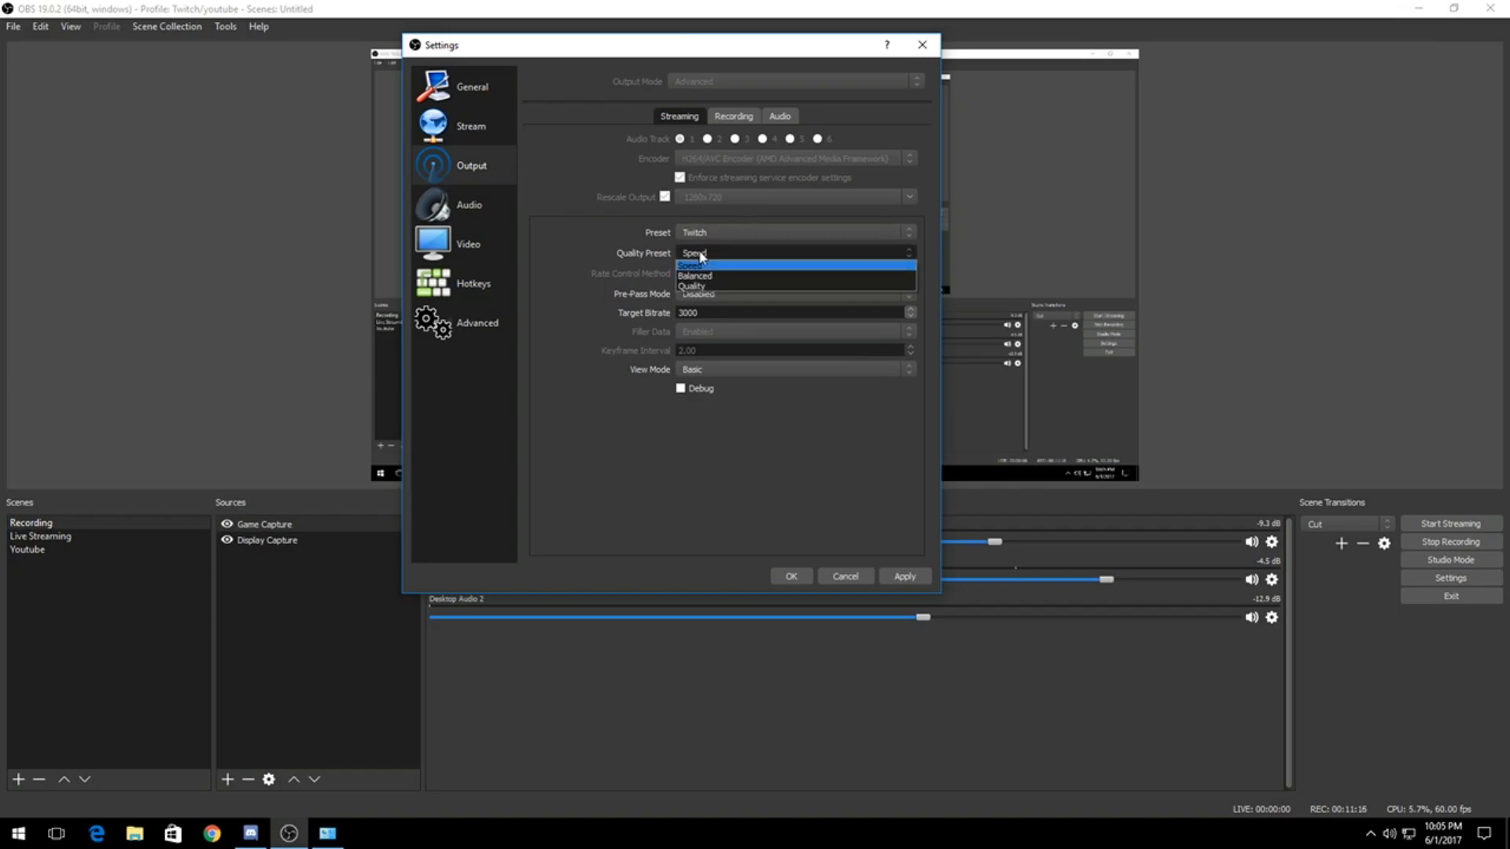
left_click(694, 268)
left_click(696, 254)
left_click(696, 265)
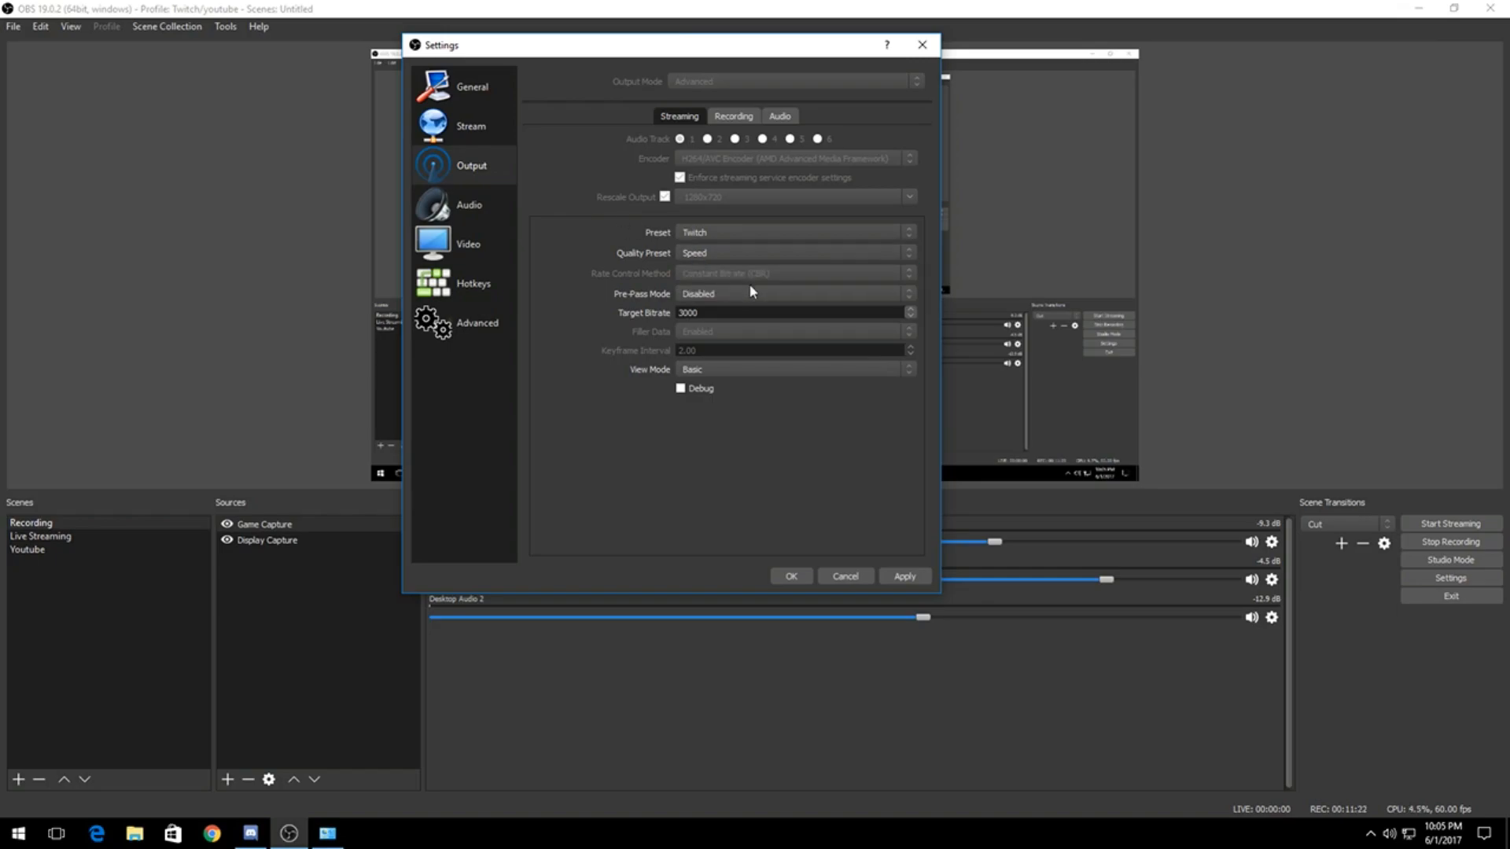
left_click(712, 294)
left_click(710, 297)
Step: Compare the recording and streaming output settings, and close the Settings window without saving
left_click(739, 117)
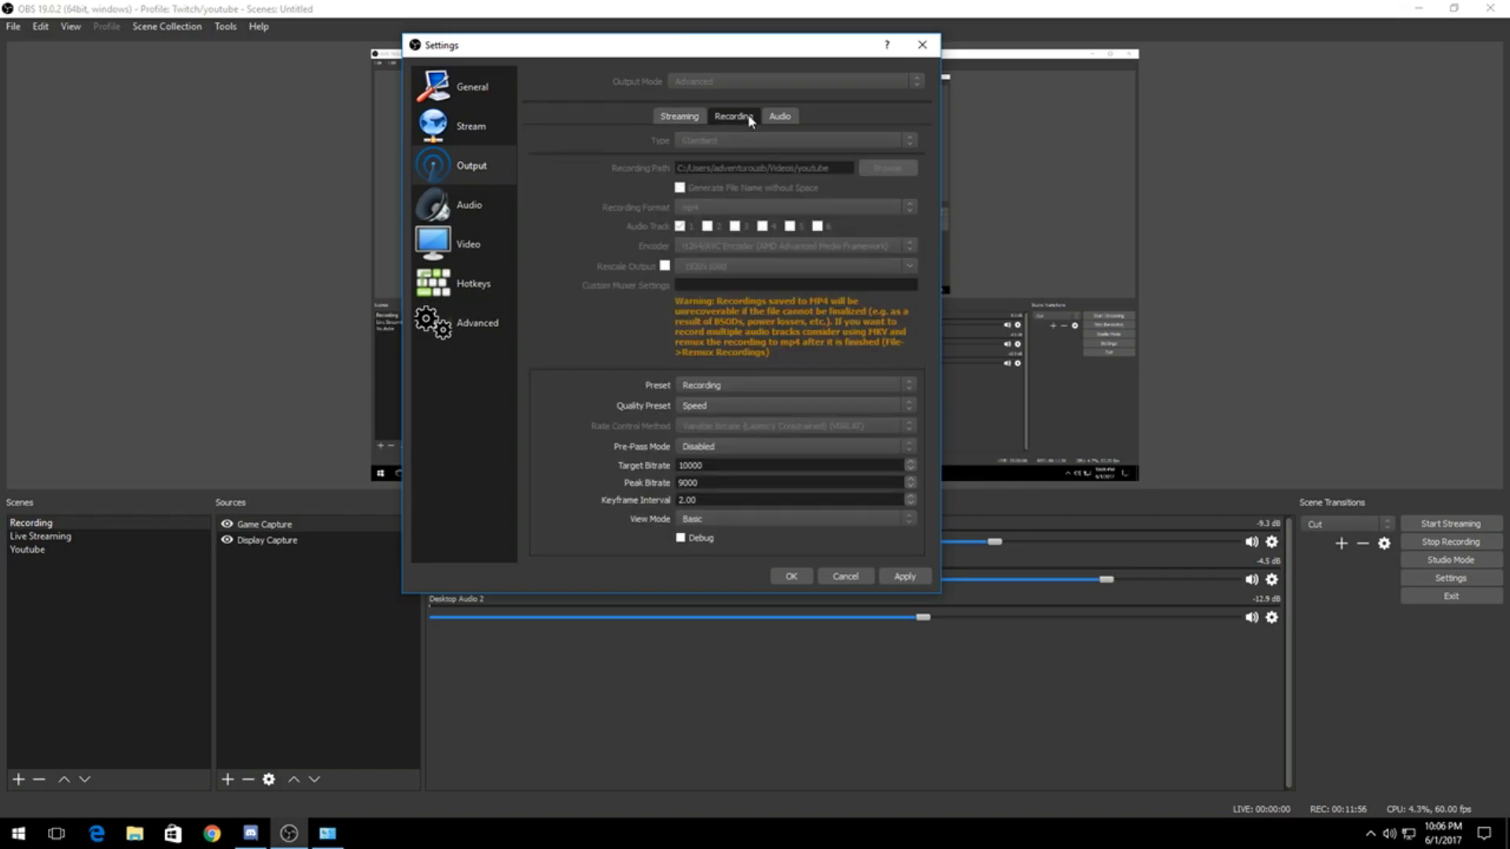
left_click(682, 118)
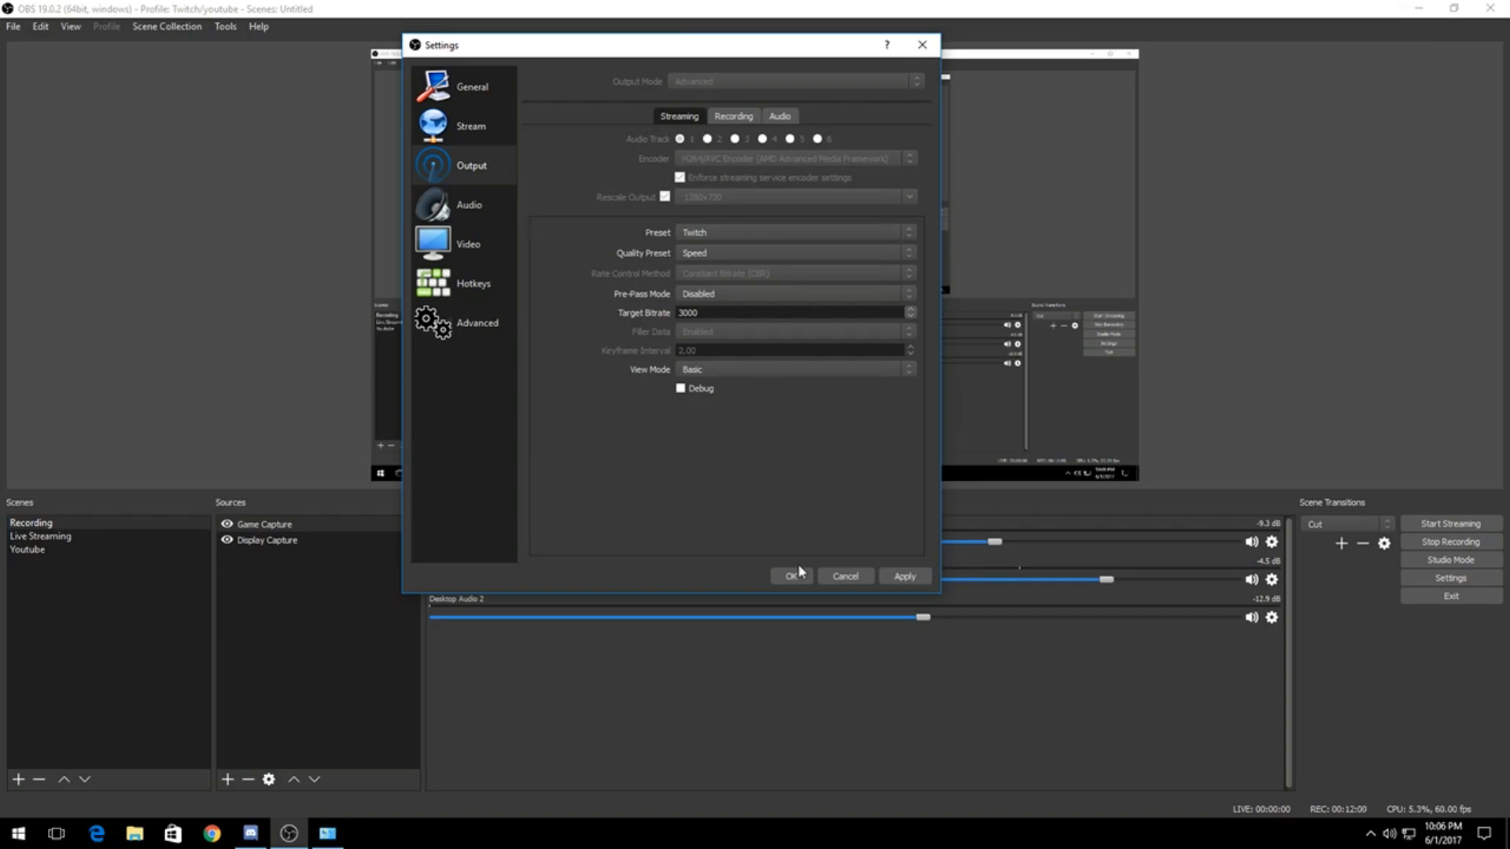
left_click(841, 580)
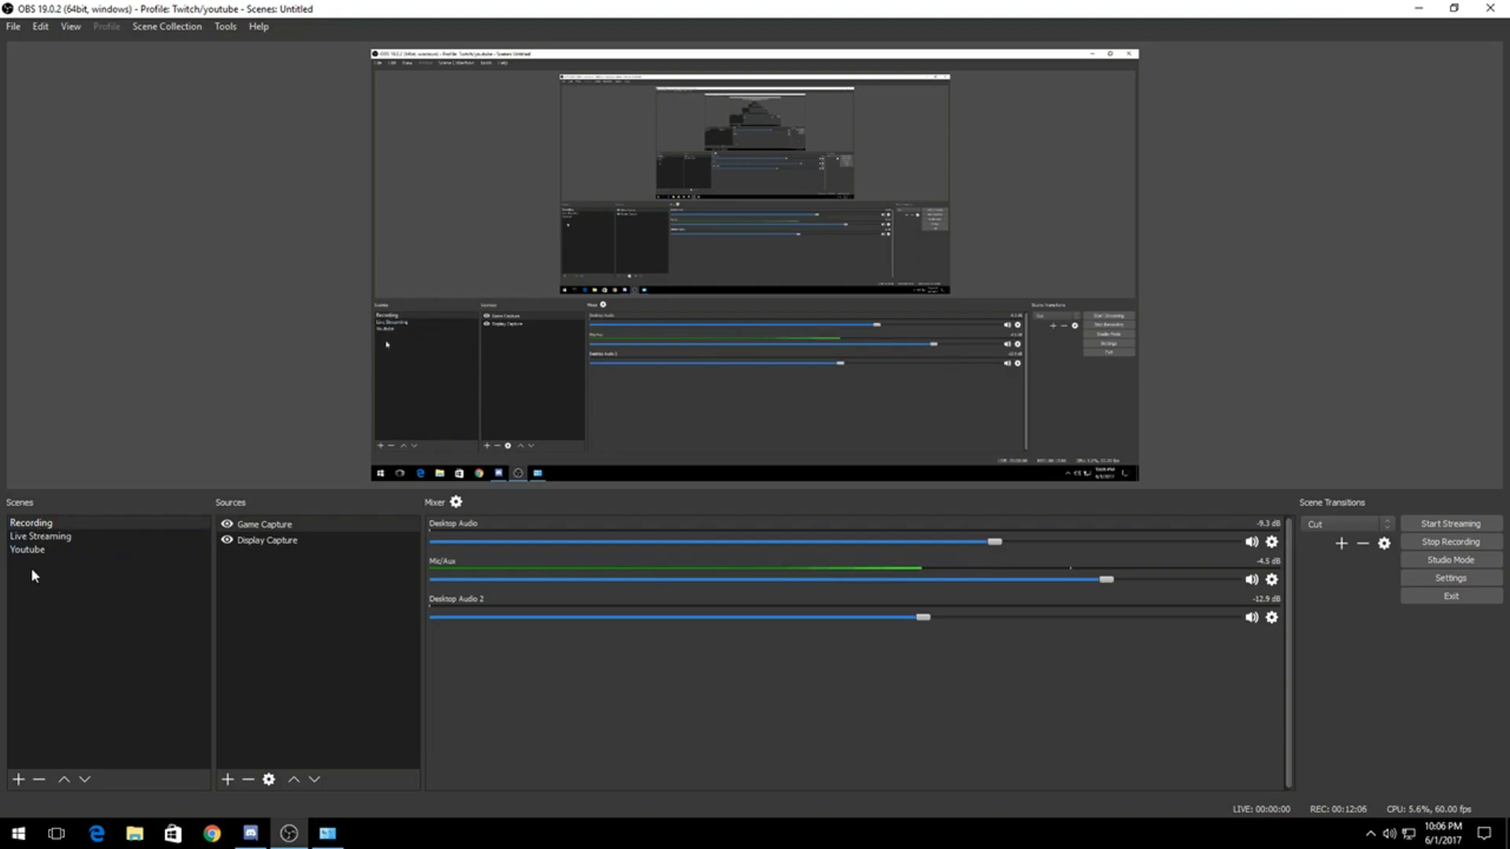
Step: Switch to the Live Streaming scene
left_click(60, 537)
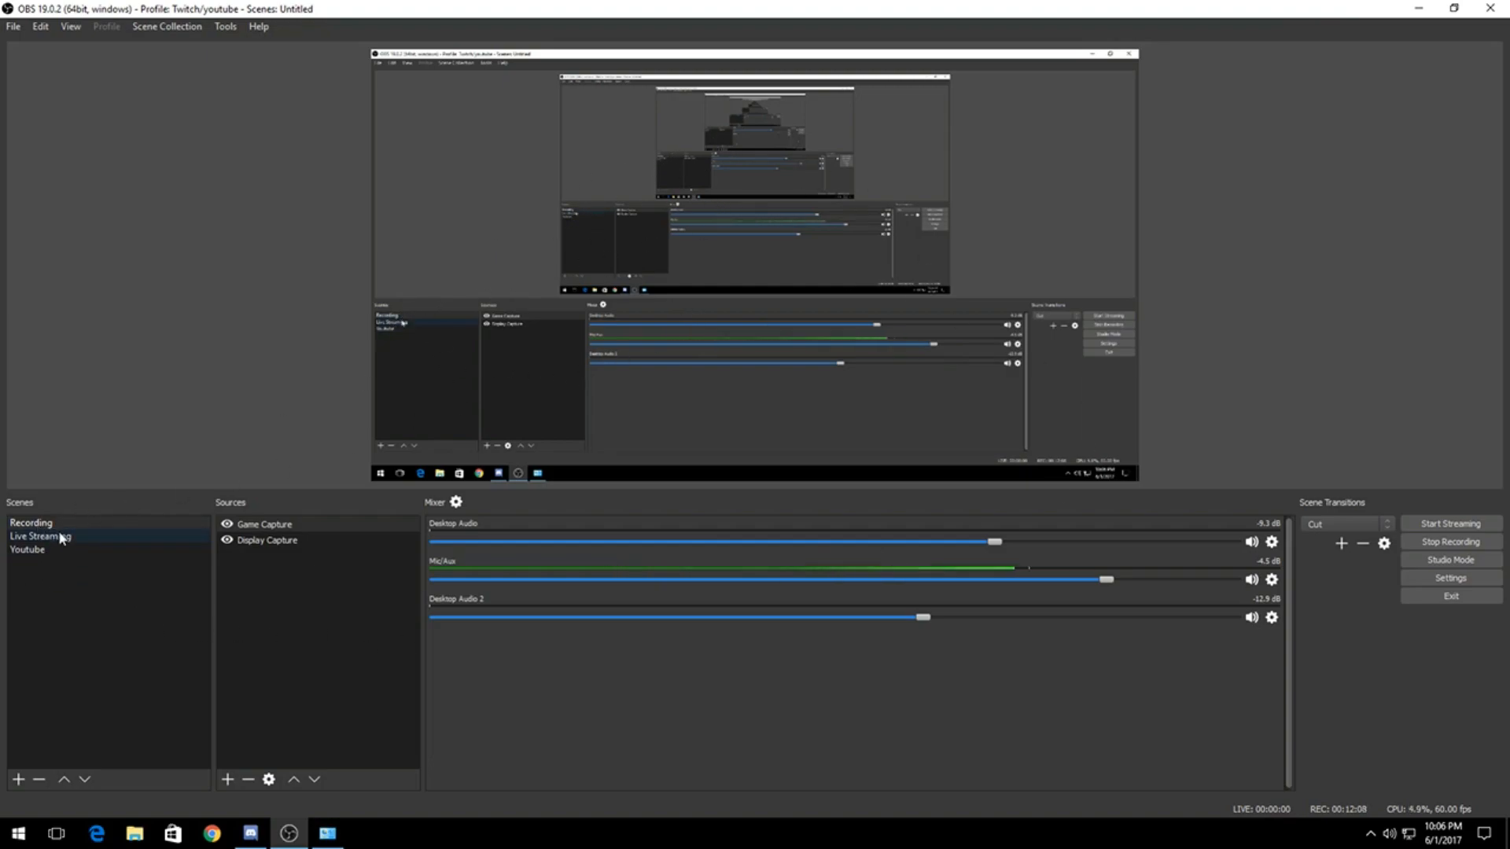